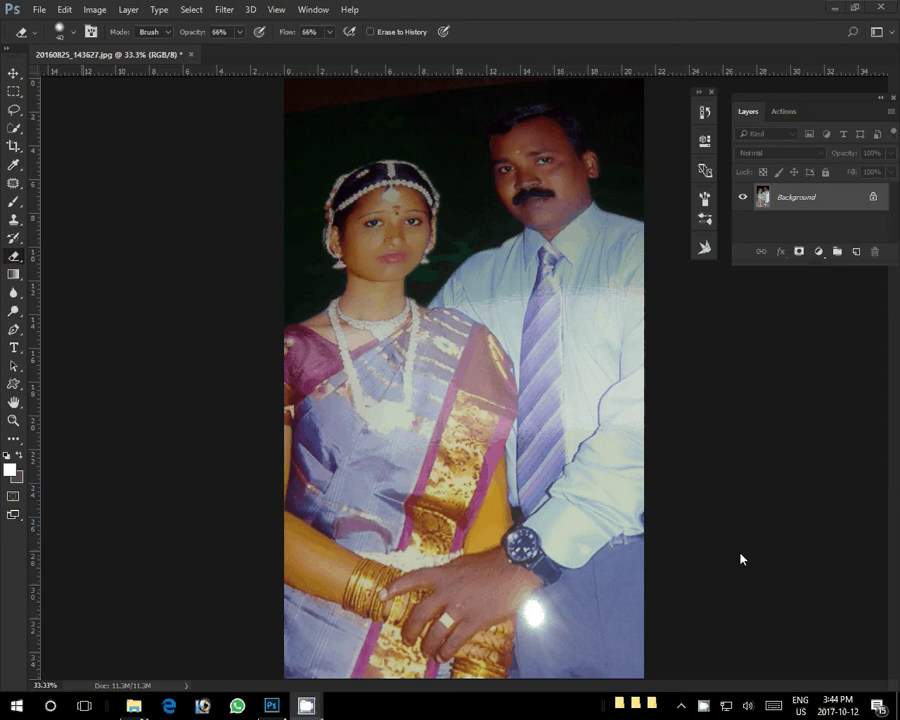
# Zoom the wedding photo to 200% on the woman's neck and shoulder, then select the Pen tool
pyautogui.press('z')
pyautogui.click(331, 305)
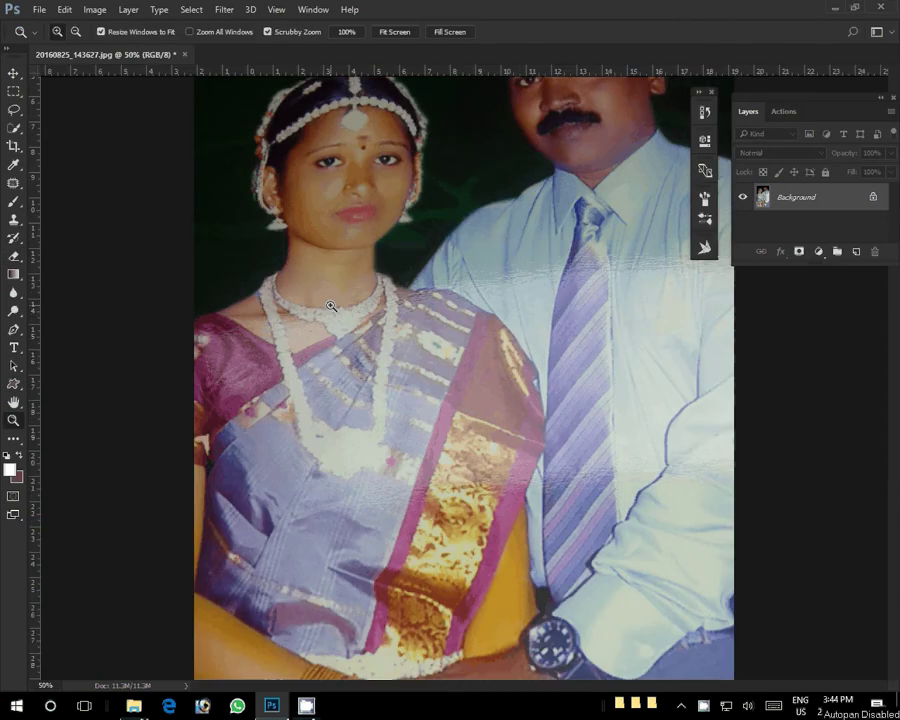
pyautogui.click(290, 345)
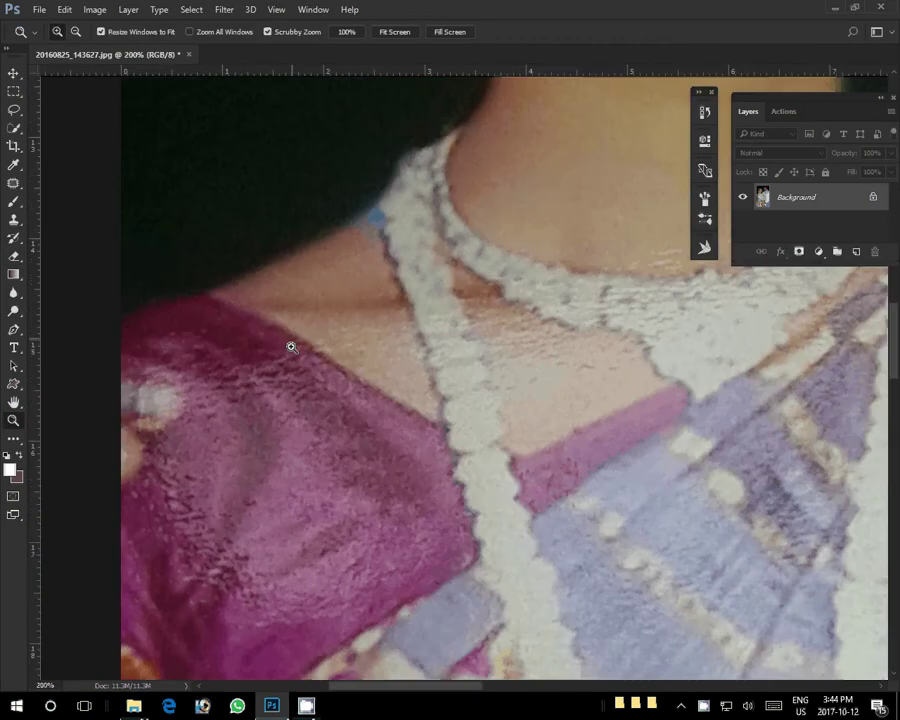
pyautogui.press('p')
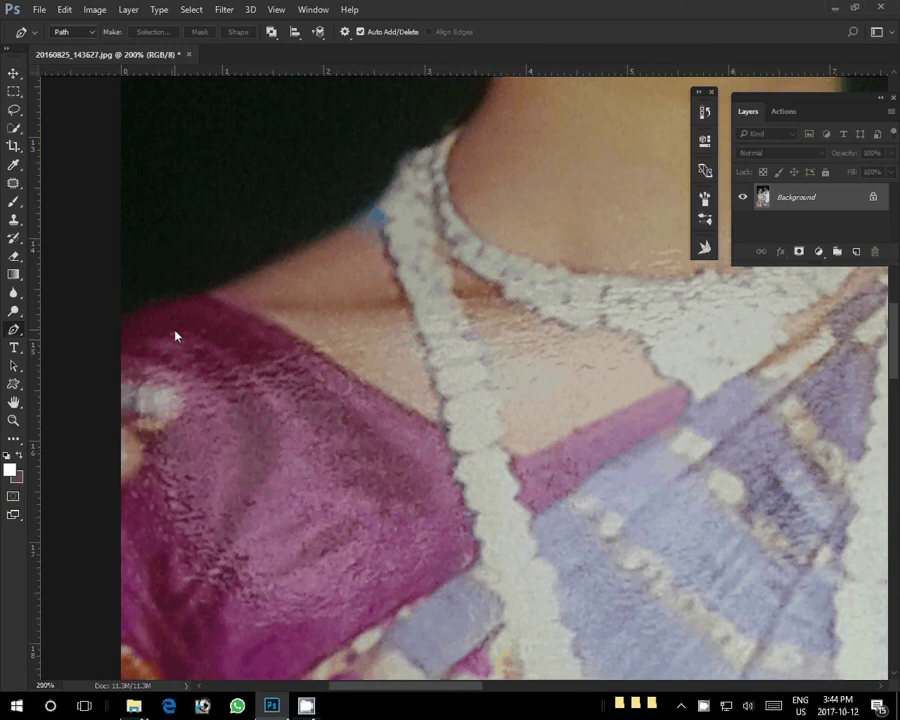
# Start the path at the woman's shoulder along the neckline, undoing a misplaced anchor
pyautogui.click(121, 320)
pyautogui.click(215, 298)
pyautogui.click(230, 290)
pyautogui.click(243, 283)
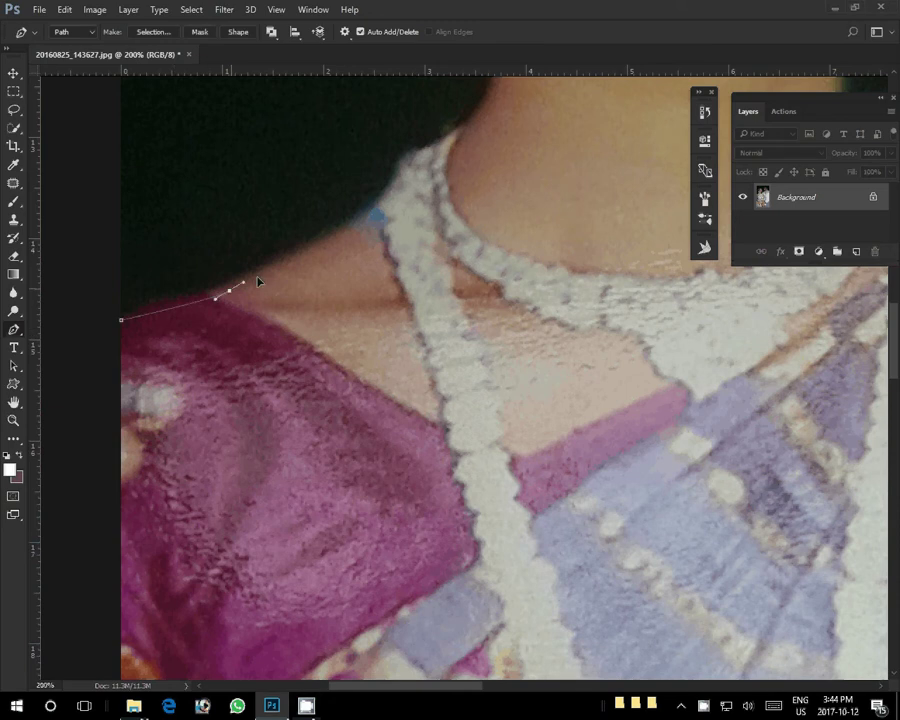
pyautogui.click(363, 219)
pyautogui.click(405, 160)
pyautogui.moveTo(472, 127); pyautogui.dragTo(482, 122)
pyautogui.hotkey('ctrl', 'z')
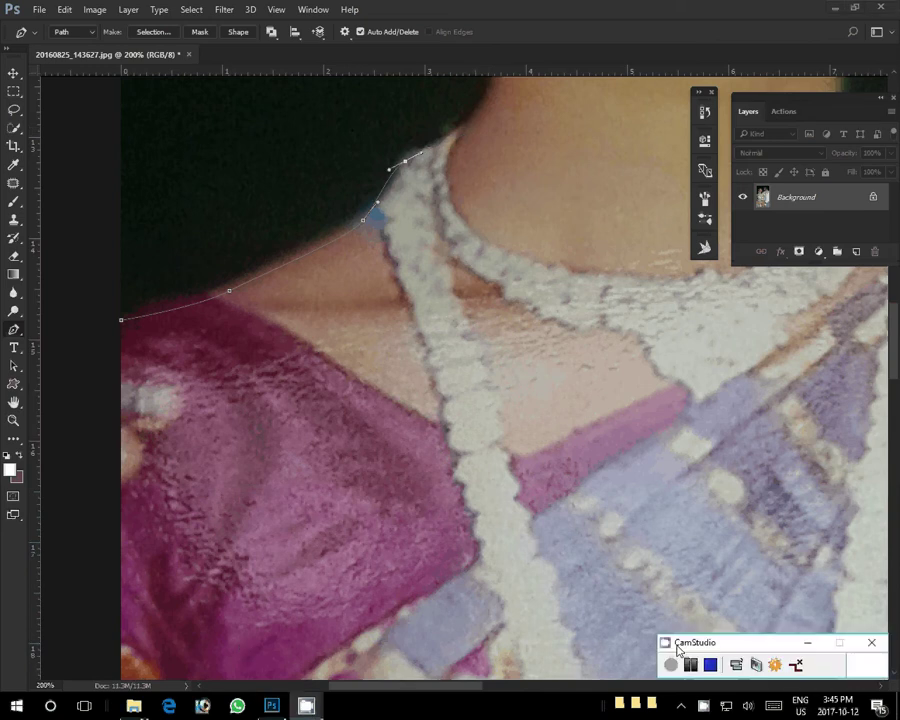
pyautogui.click(674, 666)
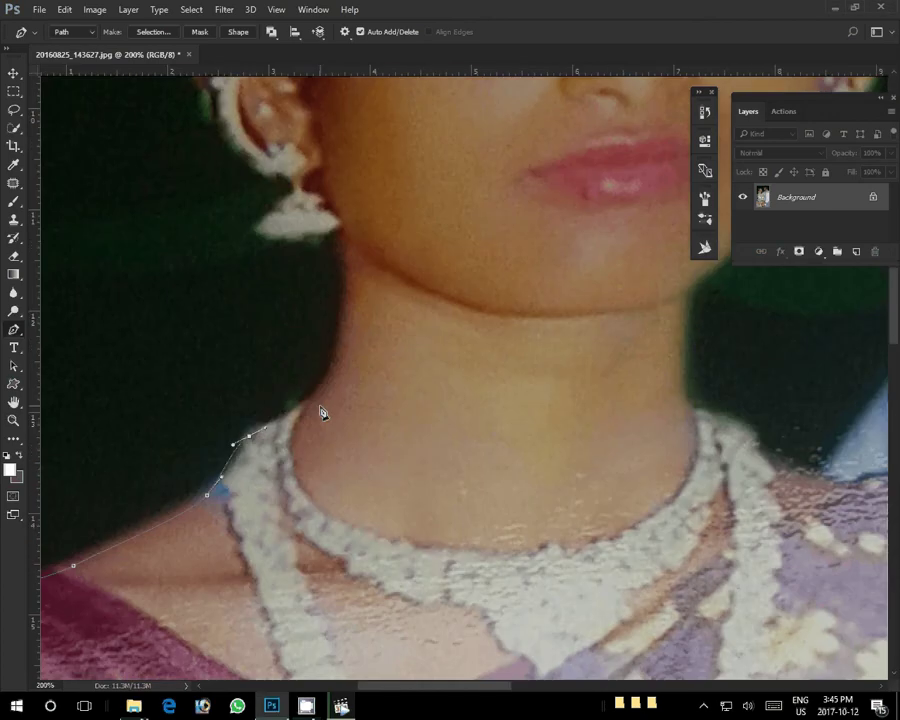
# Curve the path up the neck to the earring and along the hair edge
pyautogui.moveTo(318, 386); pyautogui.dragTo(336, 363)
pyautogui.moveTo(343, 279)
pyautogui.mouseDown()
pyautogui.moveTo(343, 235)
pyautogui.moveTo(256, 234)
pyautogui.mouseUp()
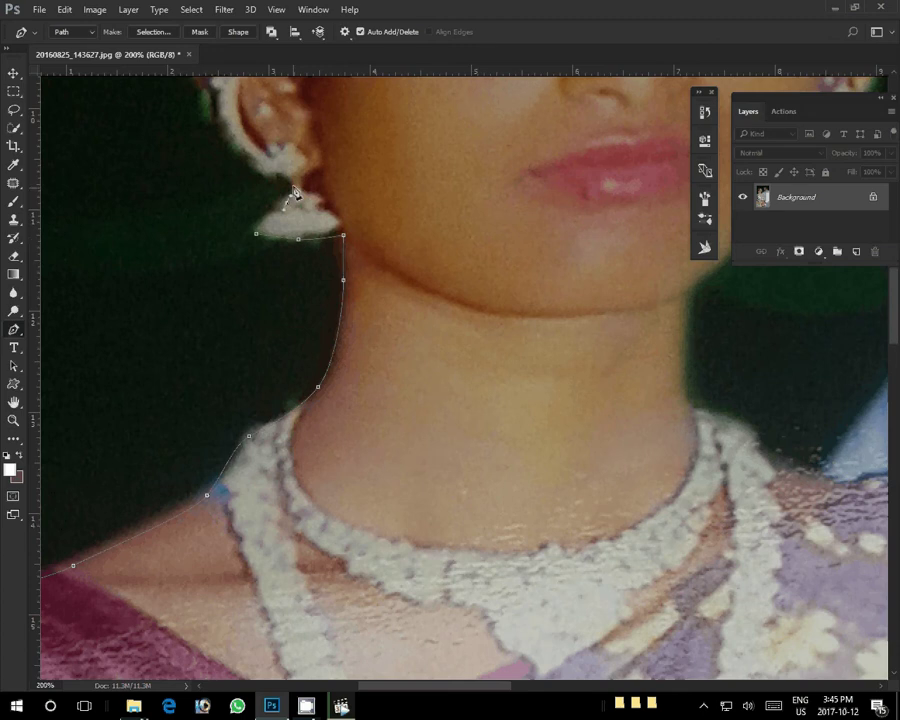
pyautogui.moveTo(293, 193)
pyautogui.mouseDown()
pyautogui.moveTo(276, 450)
pyautogui.moveTo(259, 378)
pyautogui.mouseUp()
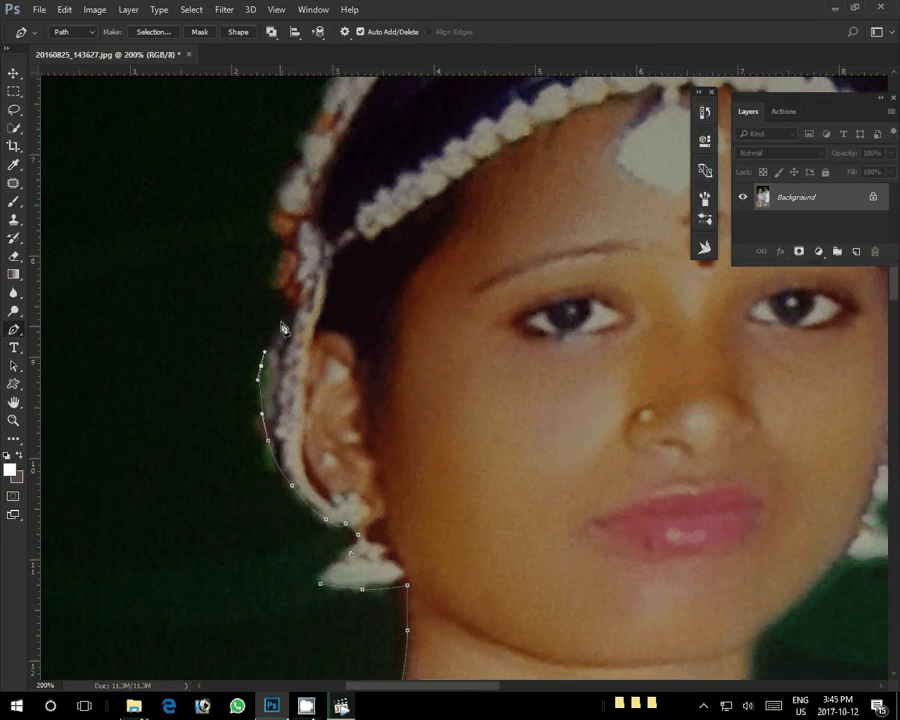
pyautogui.click(284, 320)
pyautogui.click(281, 290)
pyautogui.click(273, 269)
pyautogui.click(281, 252)
pyautogui.click(271, 228)
pyautogui.moveTo(276, 200)
pyautogui.mouseDown()
pyautogui.moveTo(282, 174)
pyautogui.moveTo(213, 400)
pyautogui.mouseUp()
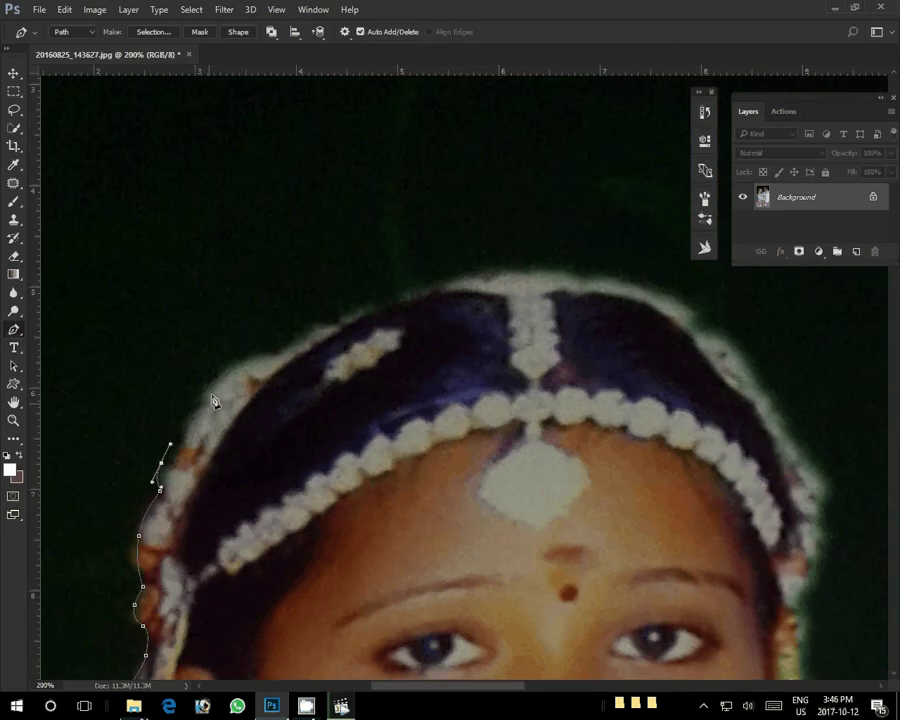
# Trace the path across the top of the hair and around the head's right side
pyautogui.click(214, 386)
pyautogui.click(275, 350)
pyautogui.click(434, 279)
pyautogui.click(483, 272)
pyautogui.moveTo(640, 287); pyautogui.dragTo(707, 317)
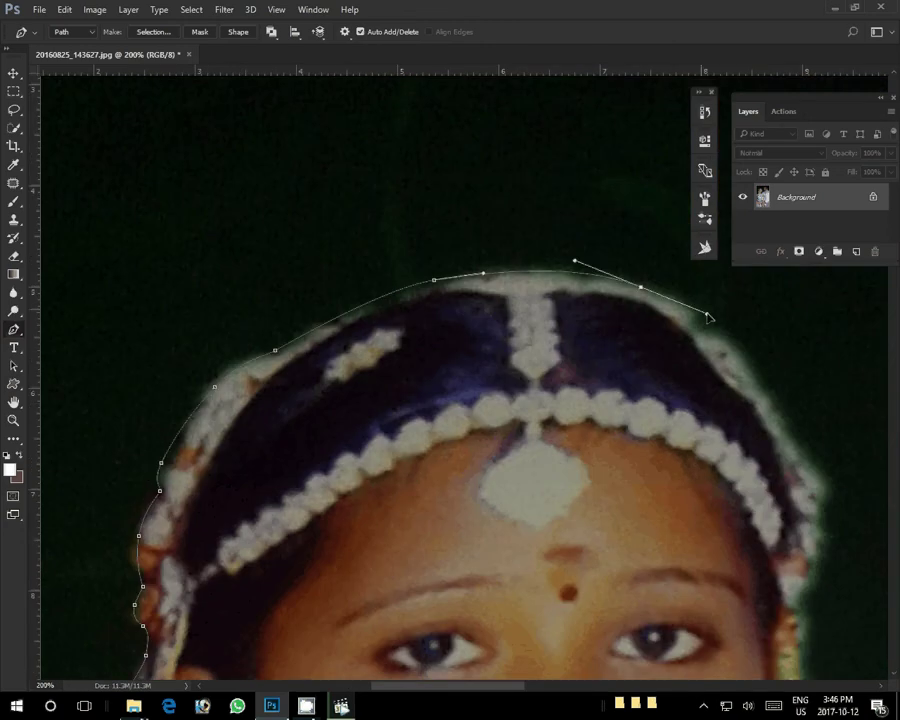
pyautogui.moveTo(707, 317); pyautogui.dragTo(512, 187)
pyautogui.moveTo(587, 287); pyautogui.dragTo(608, 338)
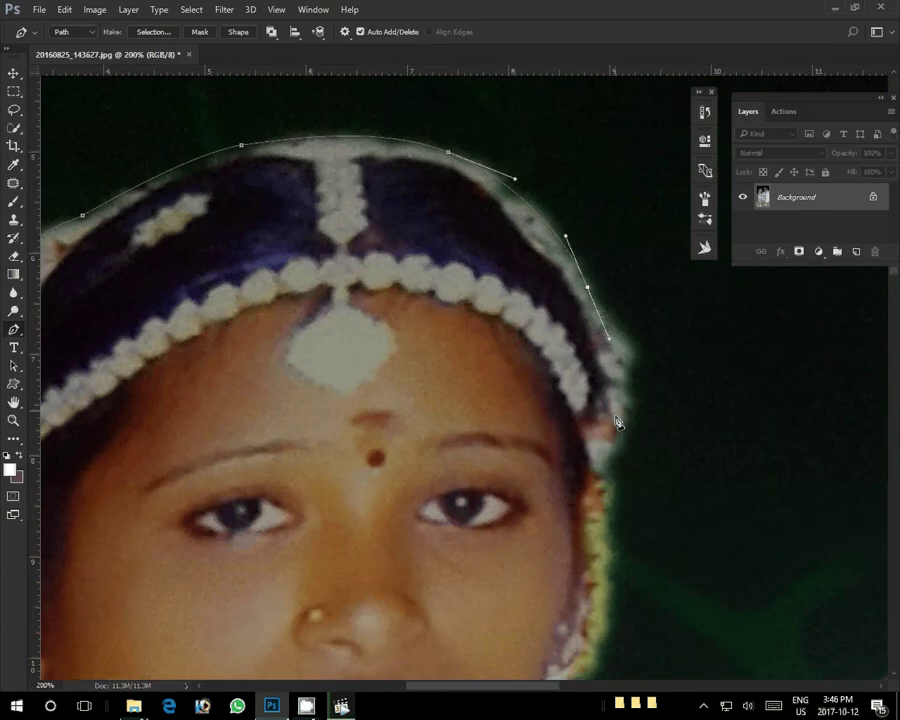
pyautogui.moveTo(617, 422); pyautogui.dragTo(590, 167)
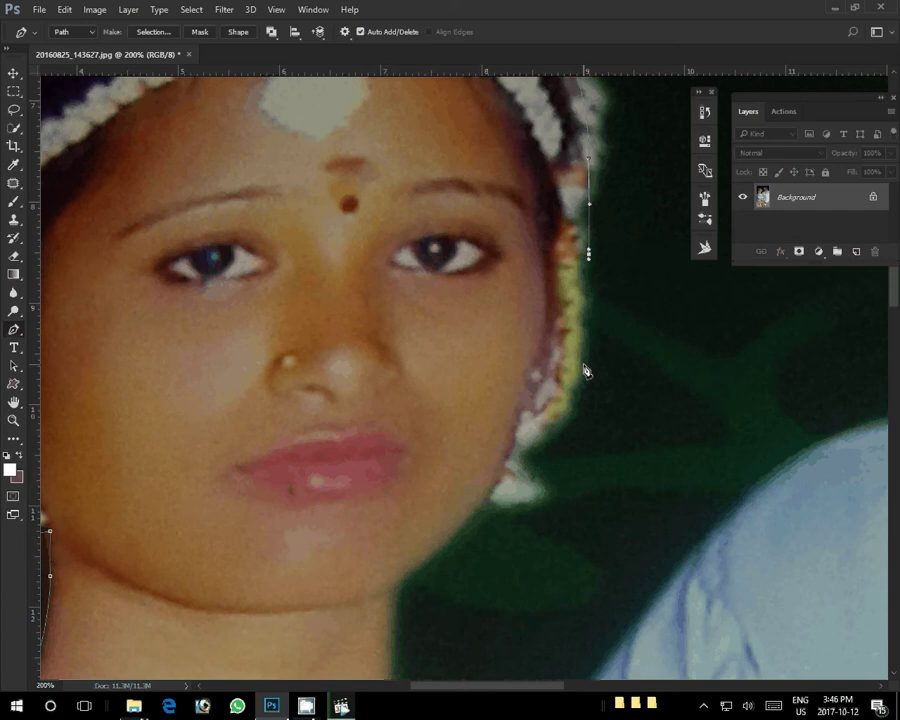
# Trace the path down the side of the face, around the earring and along the jaw
pyautogui.click(581, 366)
pyautogui.click(559, 420)
pyautogui.click(523, 446)
pyautogui.click(520, 462)
pyautogui.click(542, 491)
pyautogui.click(520, 511)
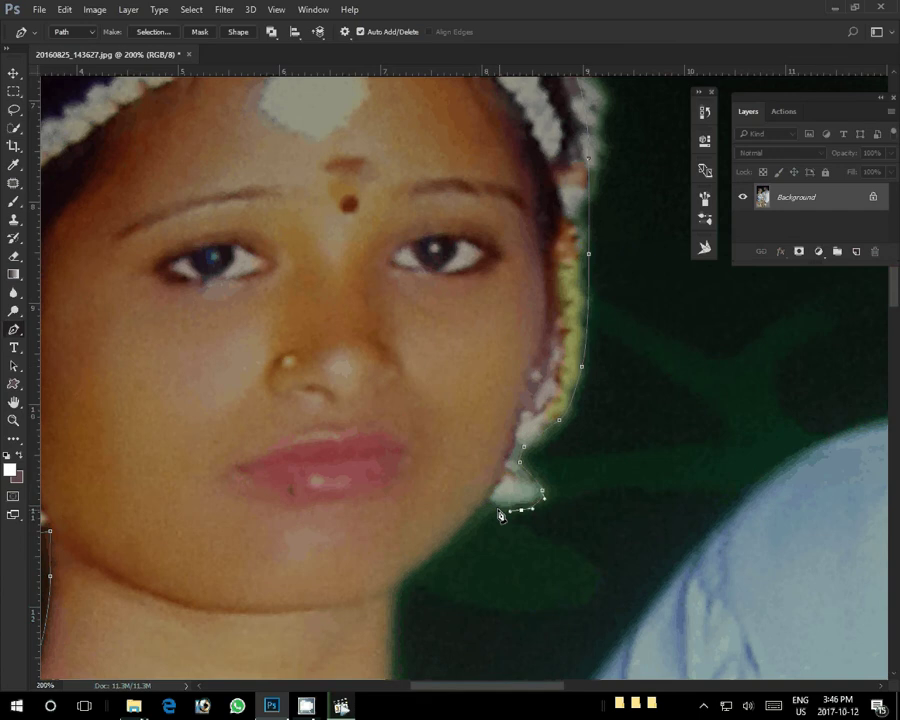
pyautogui.moveTo(500, 515); pyautogui.dragTo(625, 230)
pyautogui.moveTo(557, 265); pyautogui.dragTo(545, 274)
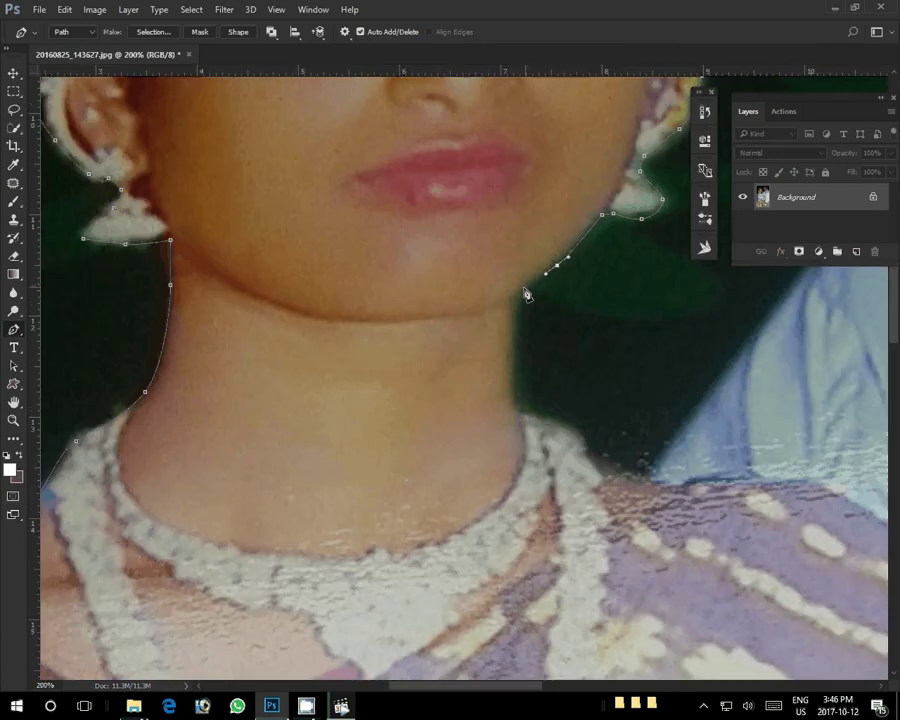
# Trace the path down the neck edge and across the woman's shoulder toward the man's
pyautogui.click(521, 289)
pyautogui.click(510, 348)
pyautogui.click(510, 375)
pyautogui.click(512, 403)
pyautogui.click(572, 437)
pyautogui.click(602, 465)
pyautogui.click(613, 467)
pyautogui.click(636, 479)
pyautogui.click(649, 478)
# Curve the path along the man's hairline with smooth anchors, panning across his head and shirt
pyautogui.moveTo(502, 399); pyautogui.dragTo(170, 474)
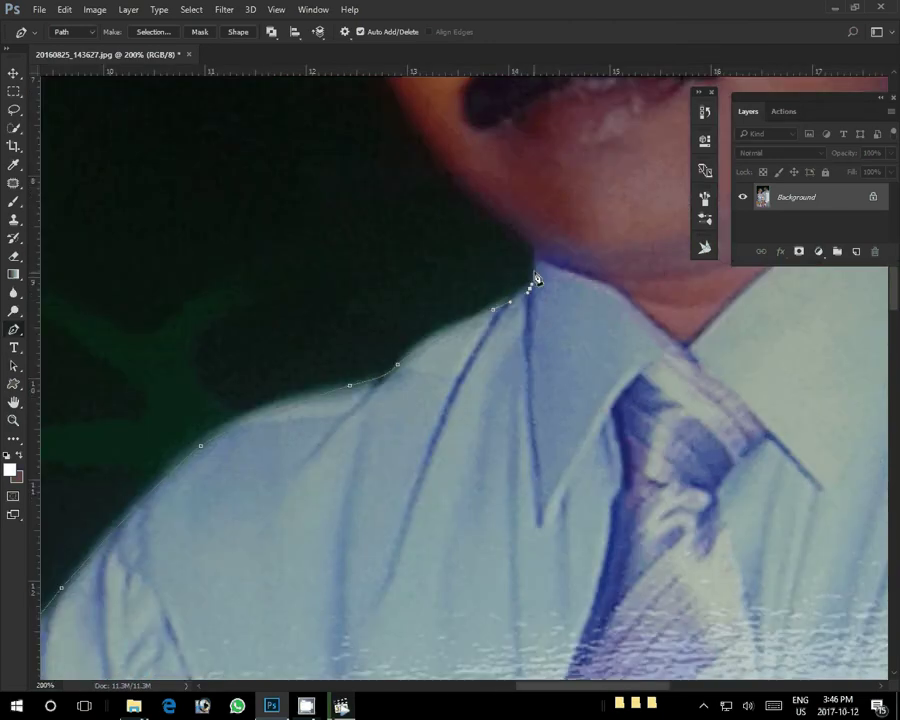
pyautogui.moveTo(448, 246); pyautogui.dragTo(321, 443)
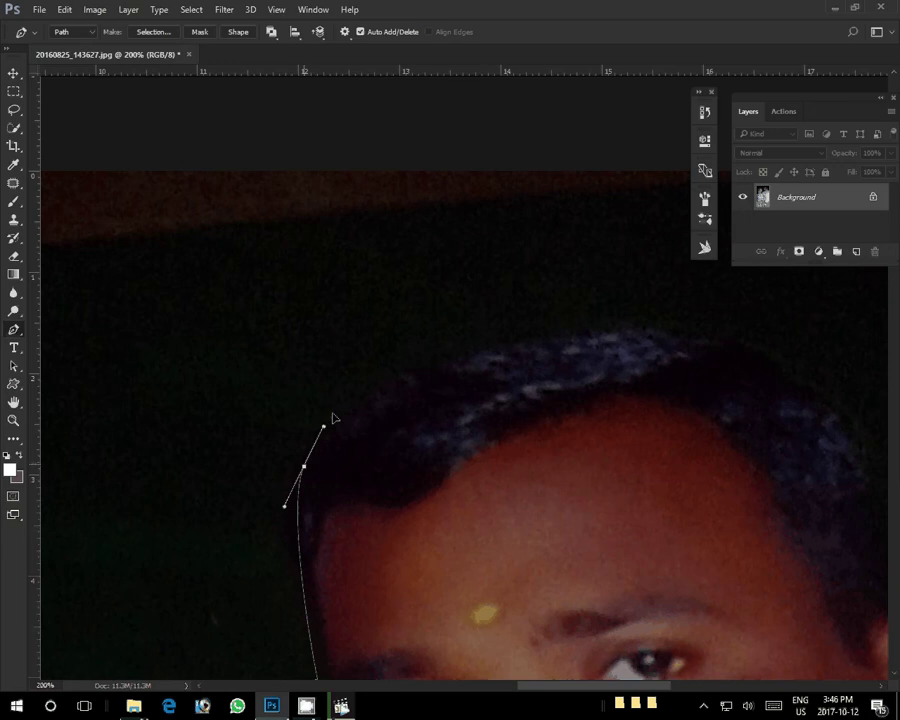
pyautogui.moveTo(334, 418); pyautogui.dragTo(335, 409)
pyautogui.moveTo(550, 337); pyautogui.dragTo(621, 331)
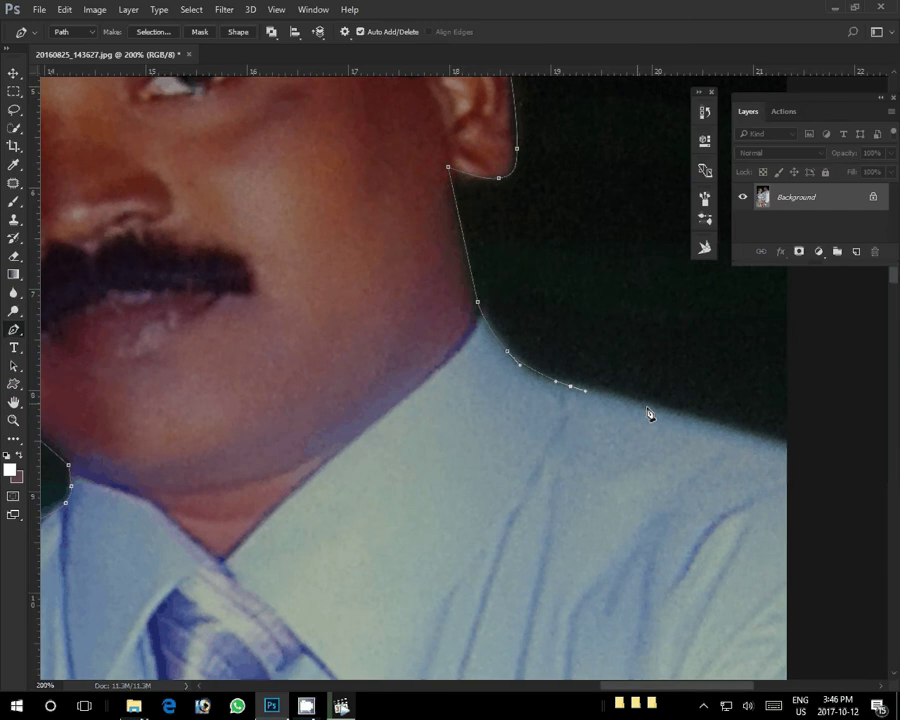
pyautogui.moveTo(648, 413); pyautogui.dragTo(476, 370)
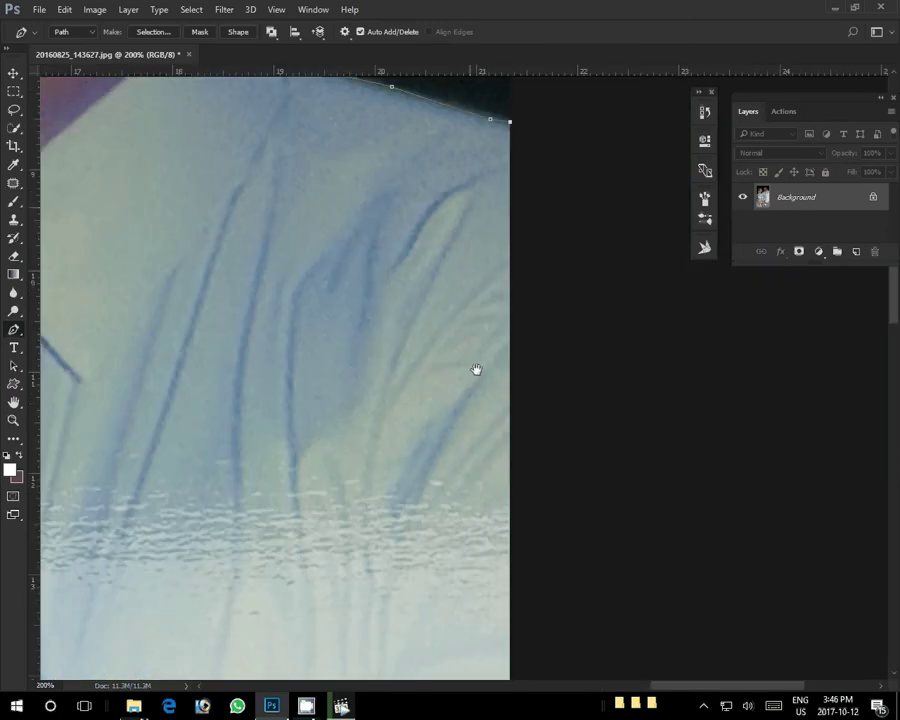
pyautogui.moveTo(476, 370); pyautogui.dragTo(551, 487)
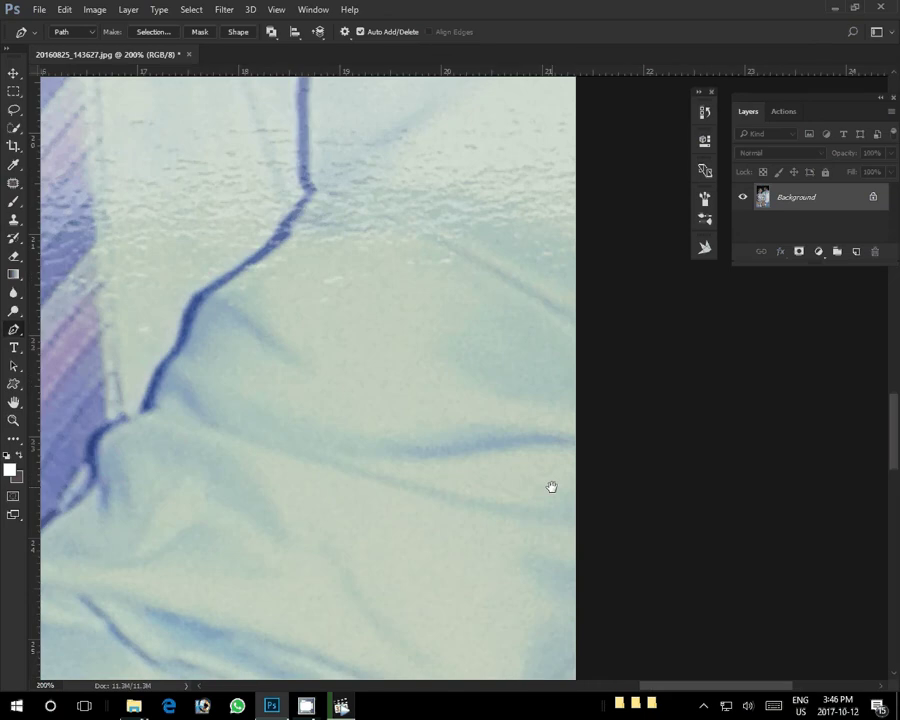
# Fit the photo on screen and close the path with anchors below and left of the image
pyautogui.hotkey('ctrl', '0')
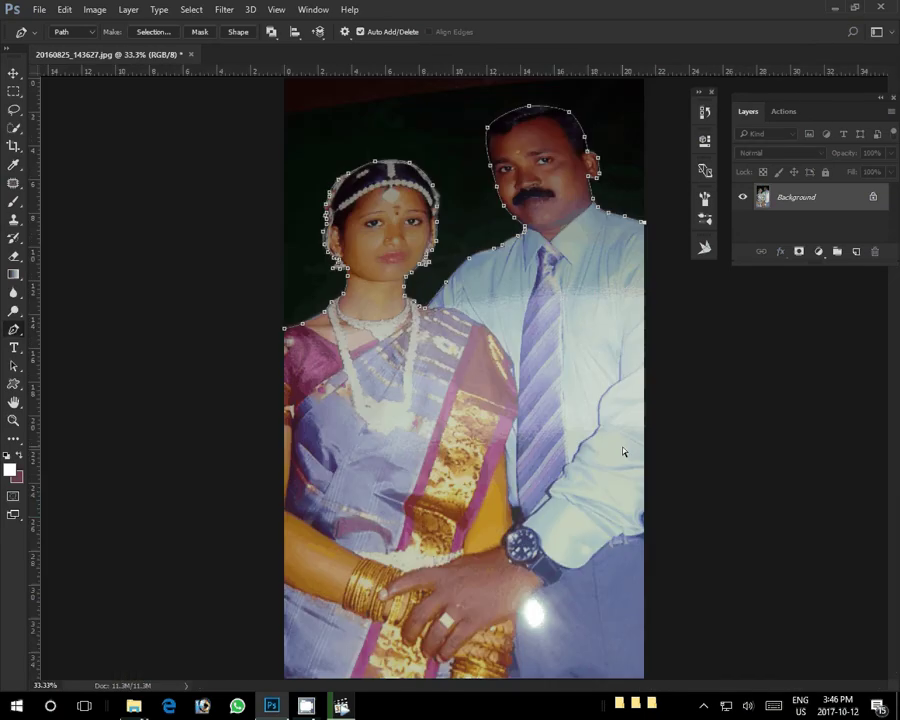
pyautogui.hotkey('ctrl', '-')
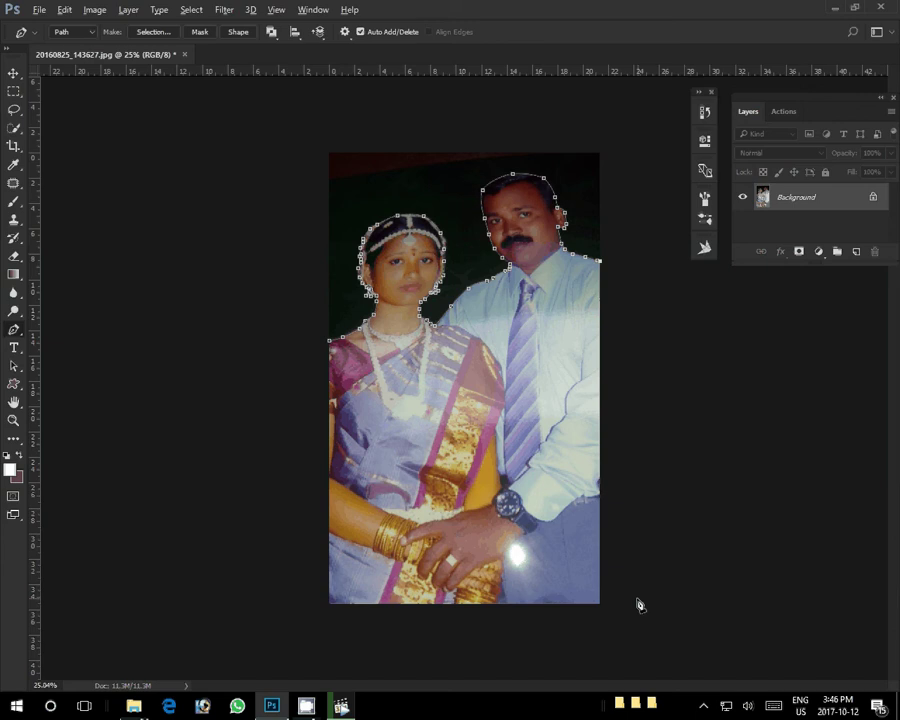
pyautogui.click(601, 620)
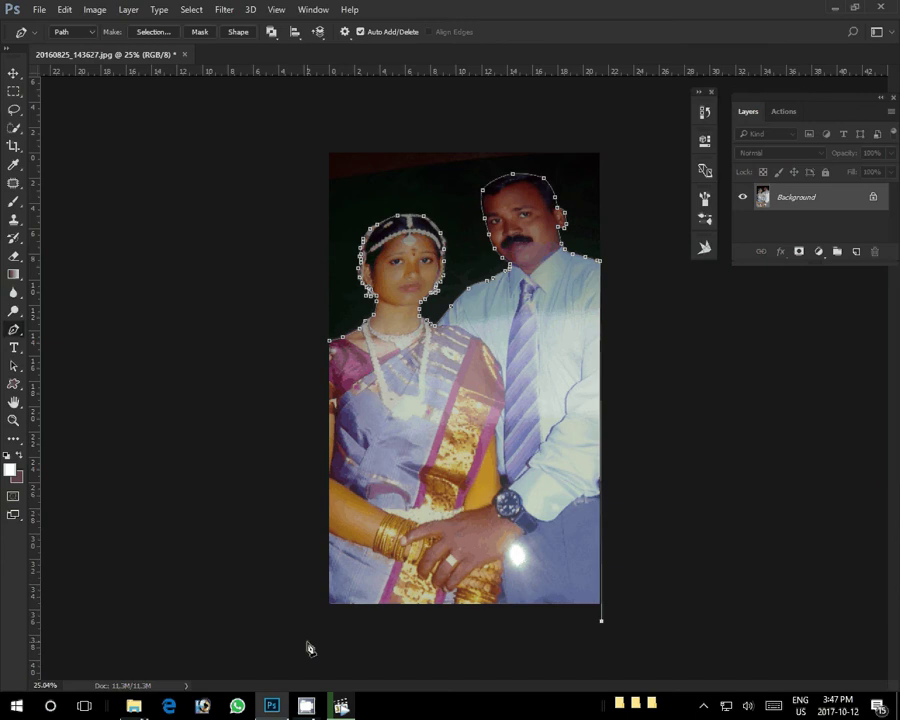
pyautogui.click(307, 641)
pyautogui.moveTo(288, 517); pyautogui.dragTo(288, 495)
pyautogui.click(329, 343)
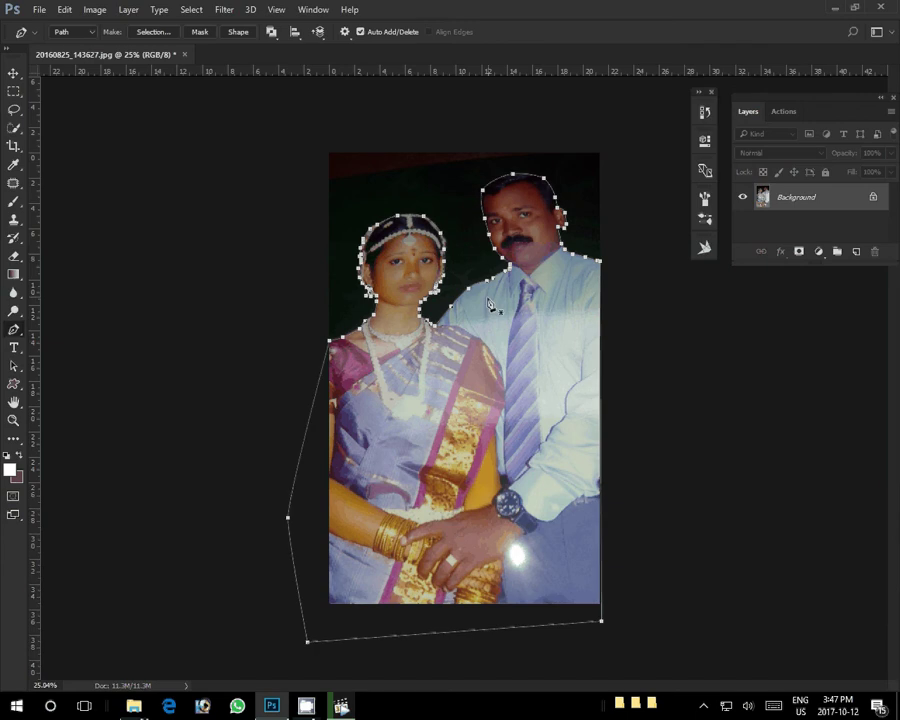
# Make a selection from the closed path and hide the path outline
pyautogui.rightClick(483, 292)
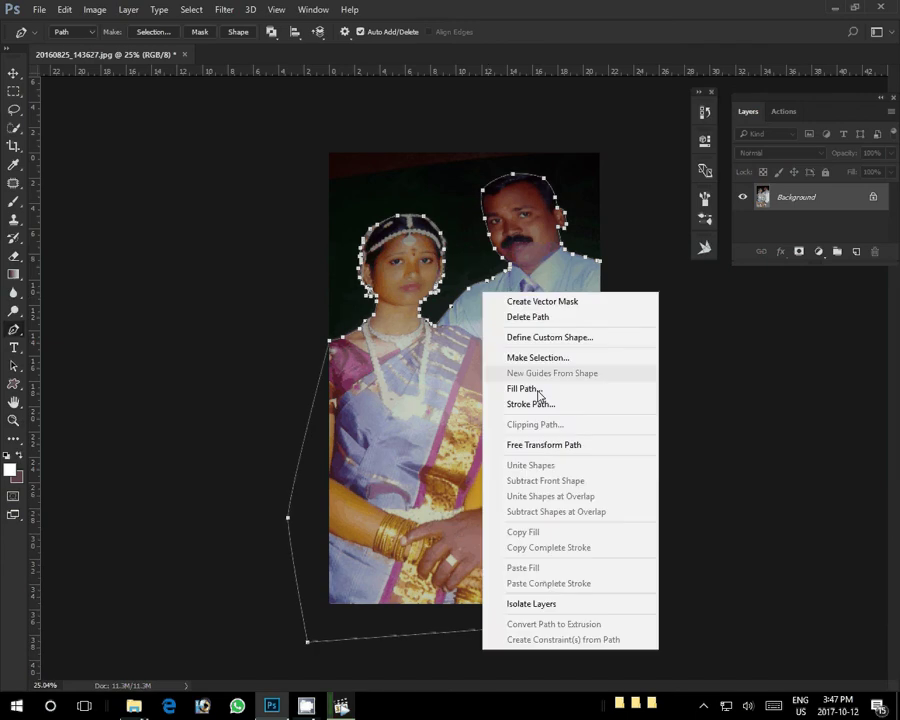
pyautogui.click(538, 358)
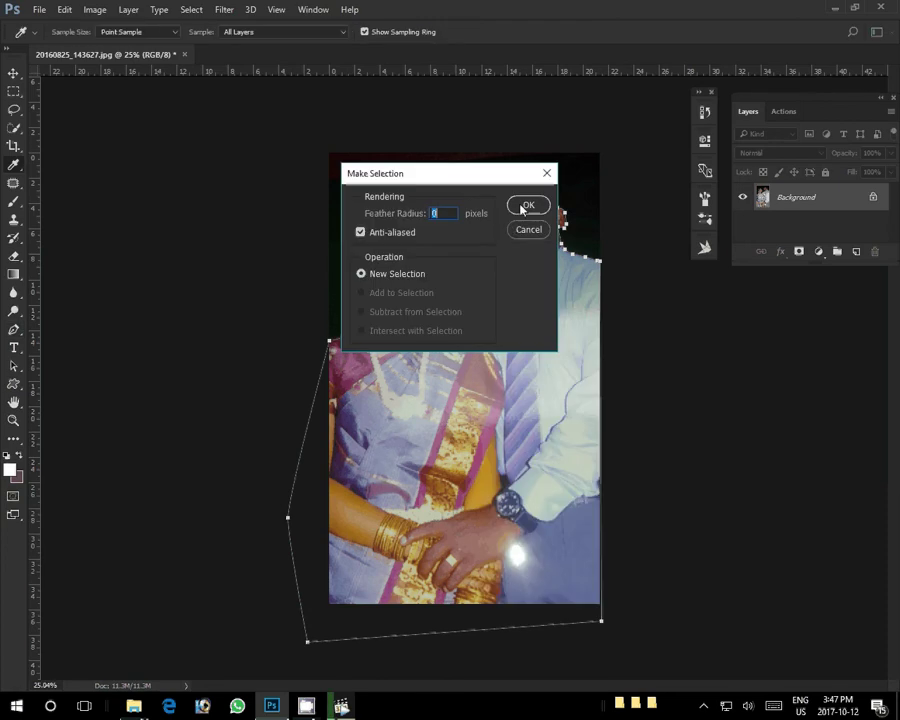
pyautogui.click(522, 208)
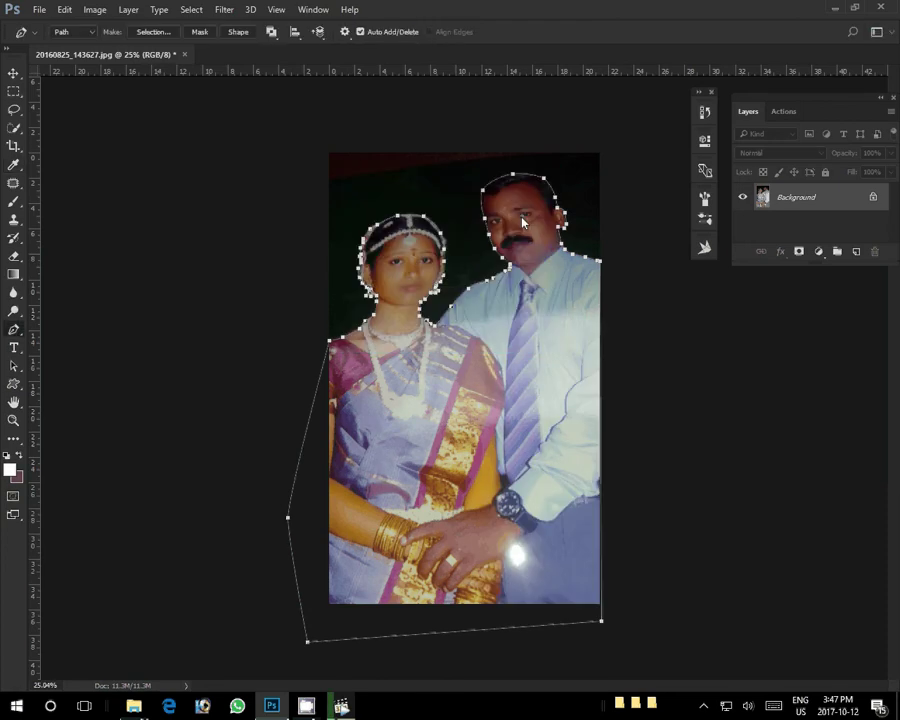
pyautogui.press('Escape')
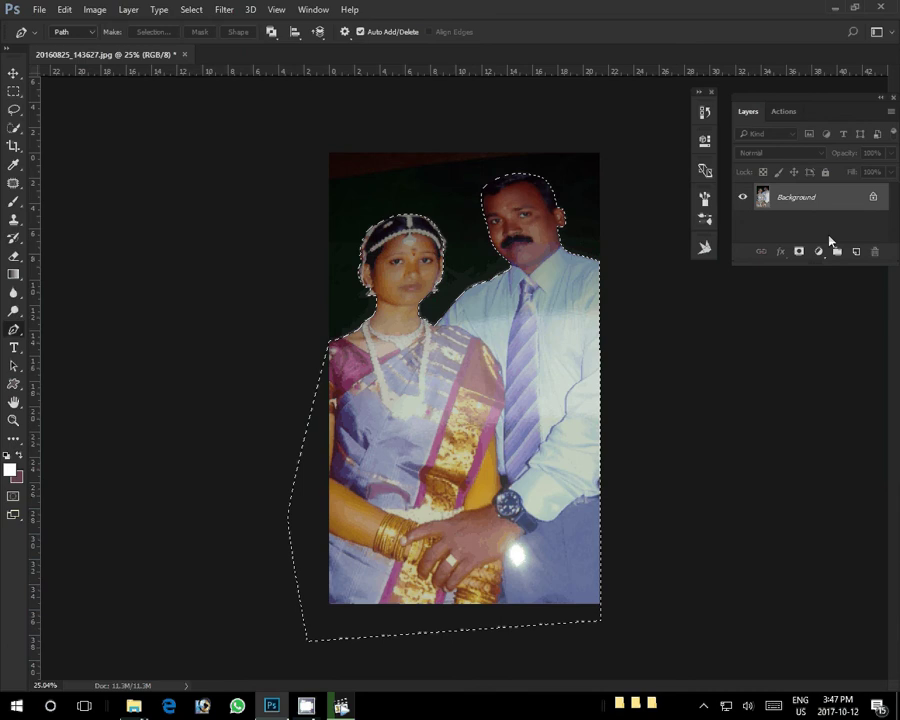
# Copy the selected couple onto a new Layer 1, fit it on screen and float the document window
pyautogui.hotkey('ctrl', 'j')
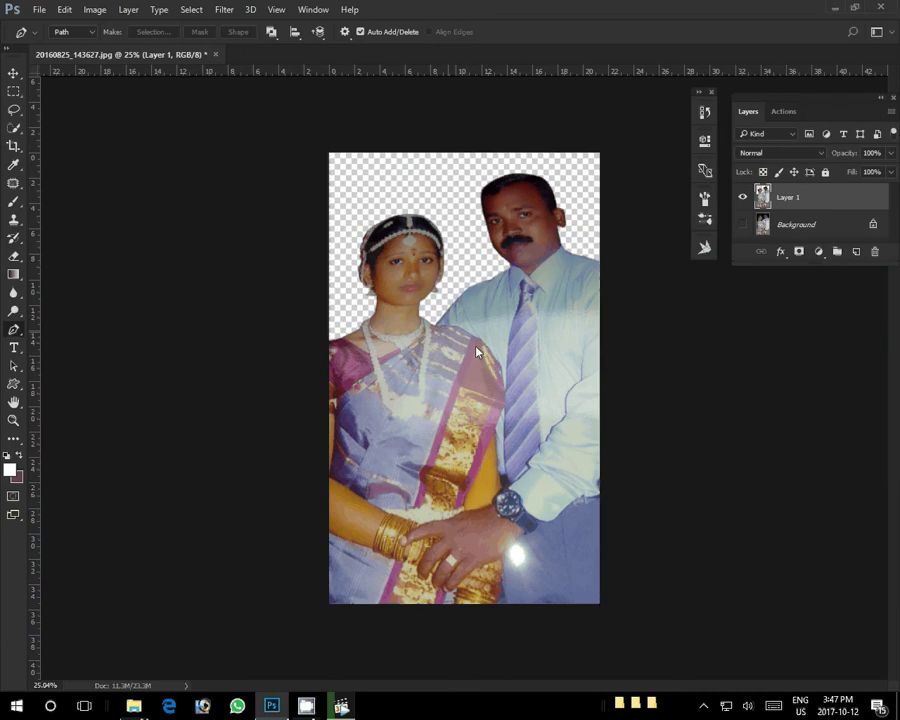
pyautogui.press('z')
pyautogui.rightClick(409, 361)
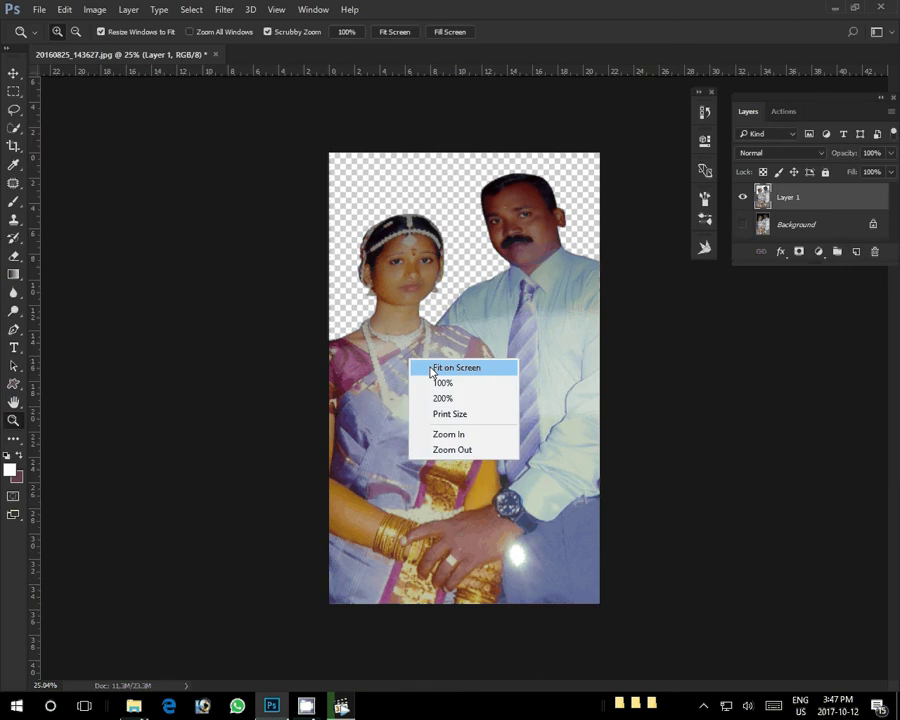
pyautogui.click(432, 370)
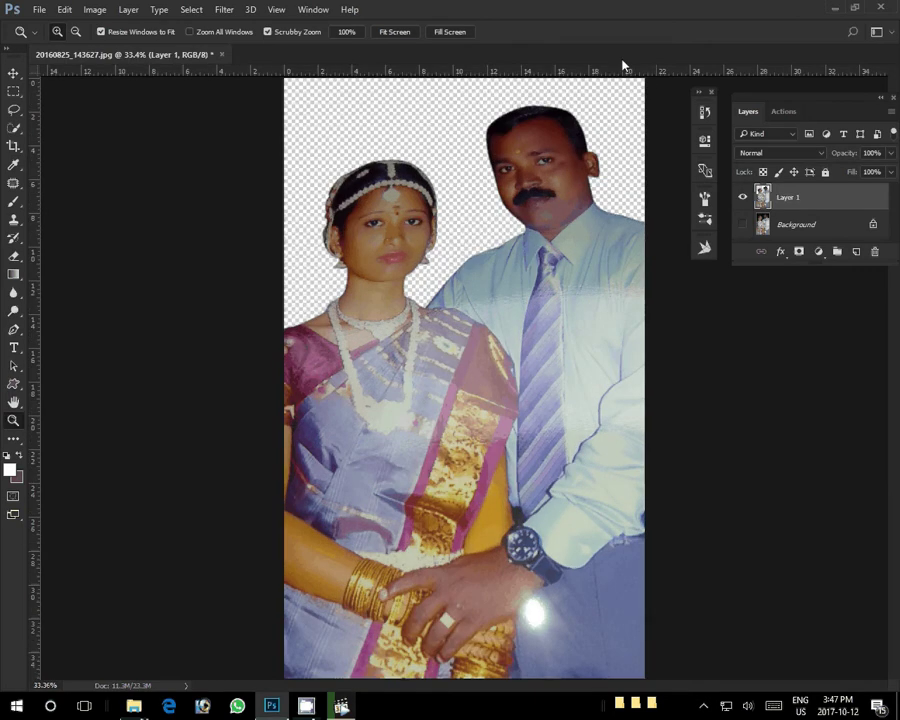
pyautogui.moveTo(623, 65); pyautogui.dragTo(323, 89)
pyautogui.click(323, 87)
pyautogui.moveTo(133, 706)
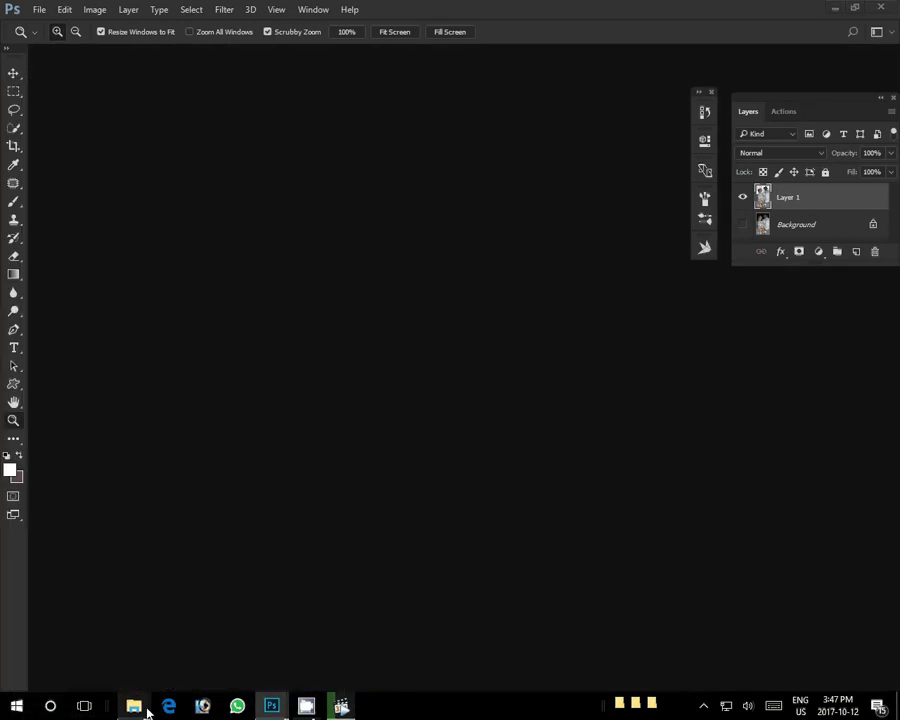
pyautogui.click(200, 630)
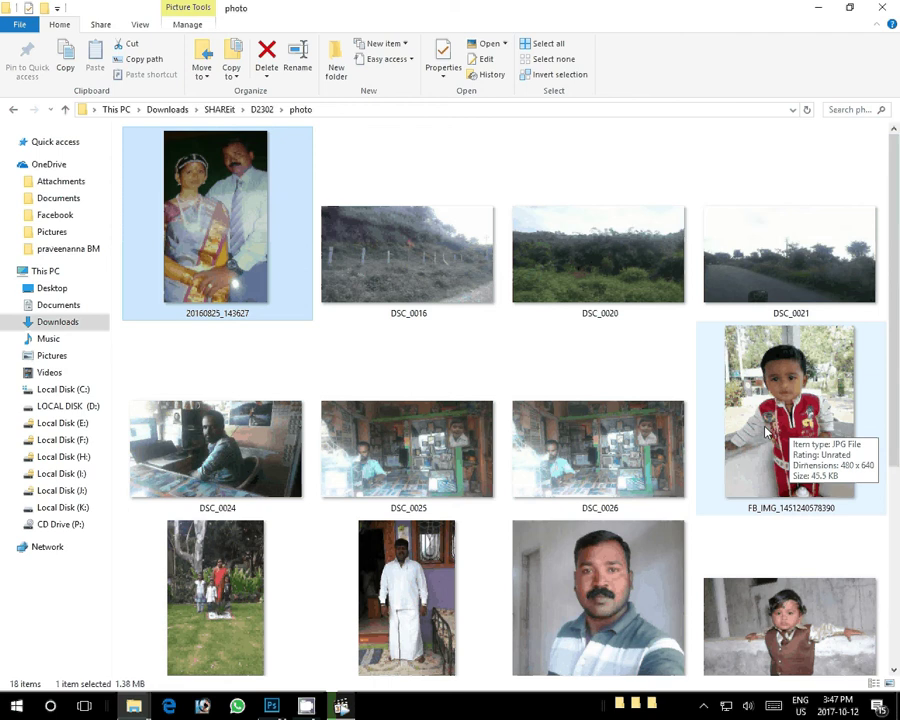
pyautogui.moveTo(765, 430)
pyautogui.mouseDown()
pyautogui.moveTo(272, 702)
pyautogui.moveTo(268, 657)
pyautogui.moveTo(430, 498)
pyautogui.mouseUp()
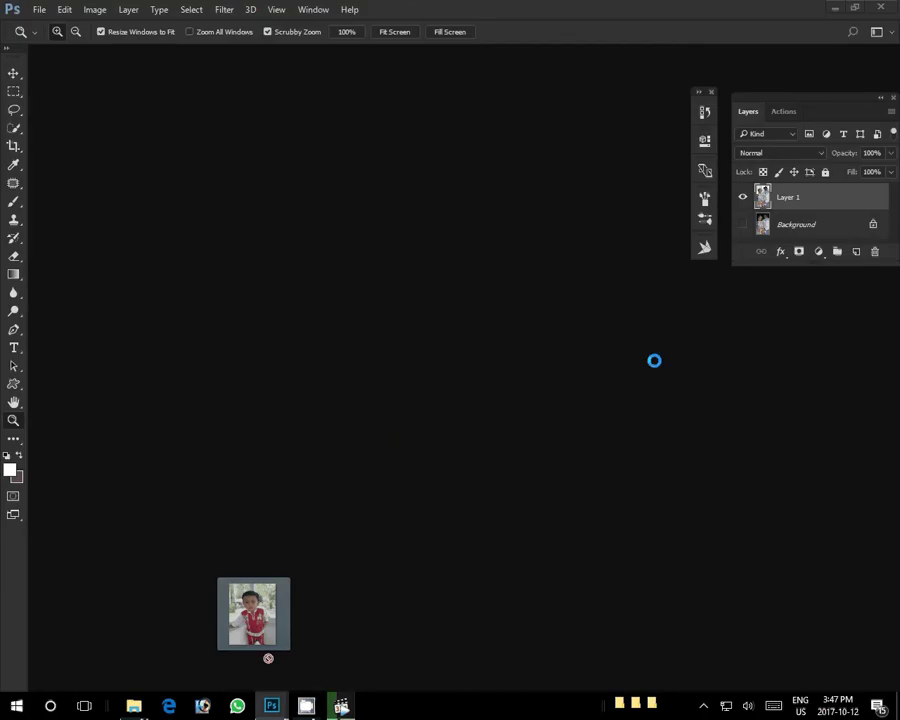
# Dismiss the drop error, restore the couple document fitted on screen, and return to the photo folder
pyautogui.click(447, 273)
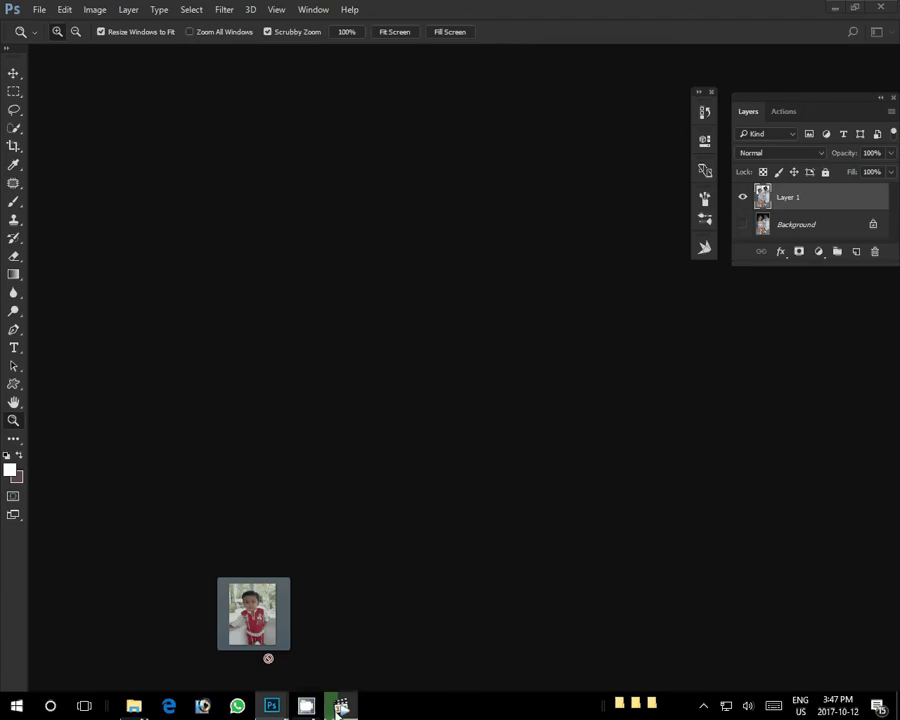
pyautogui.click(327, 634)
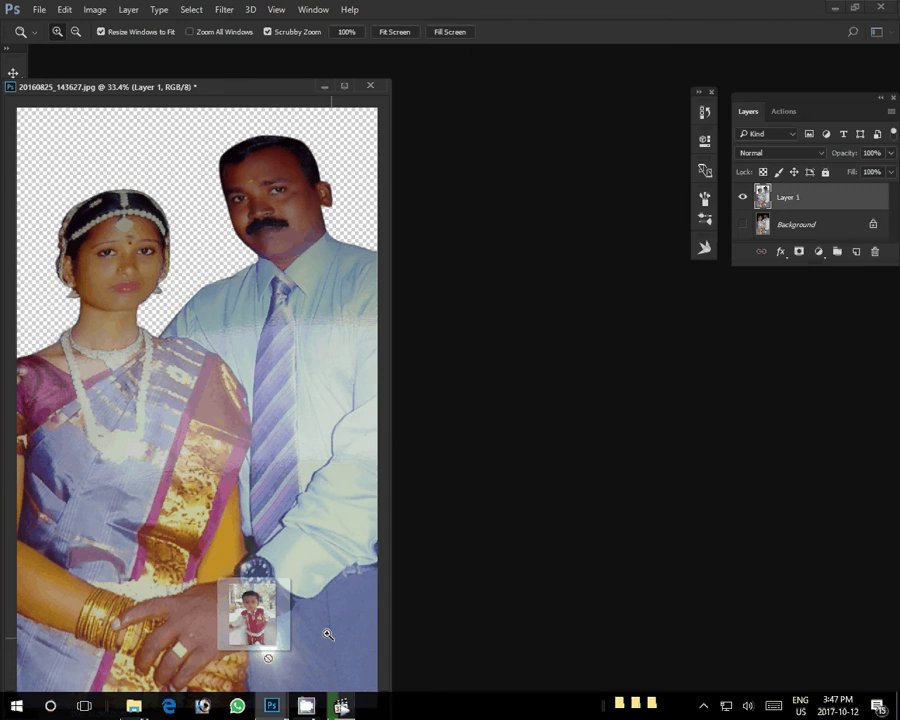
pyautogui.click(327, 634)
pyautogui.rightClick(435, 543)
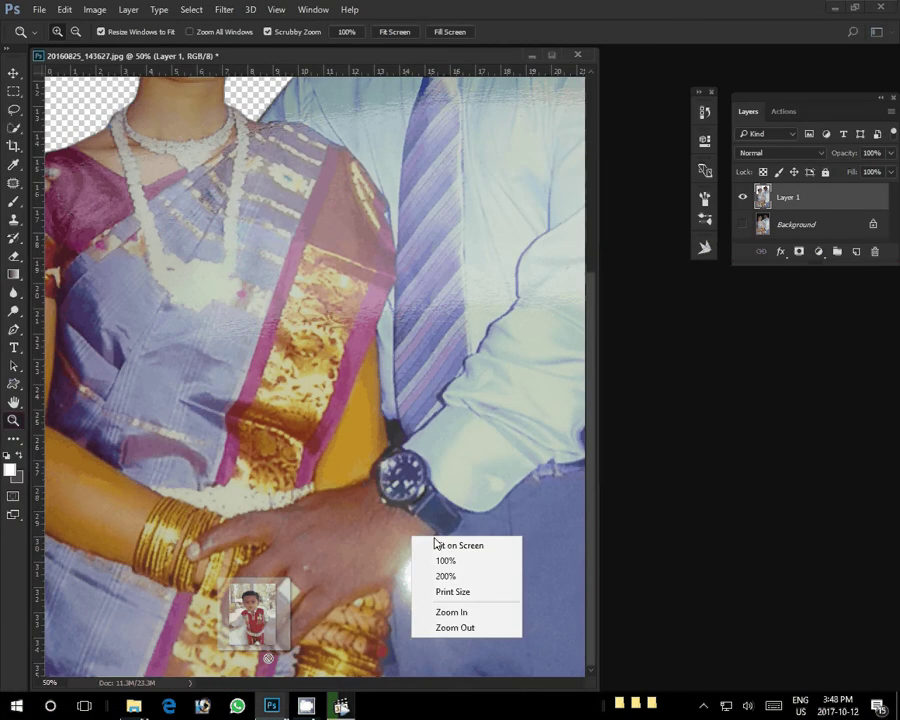
pyautogui.click(437, 545)
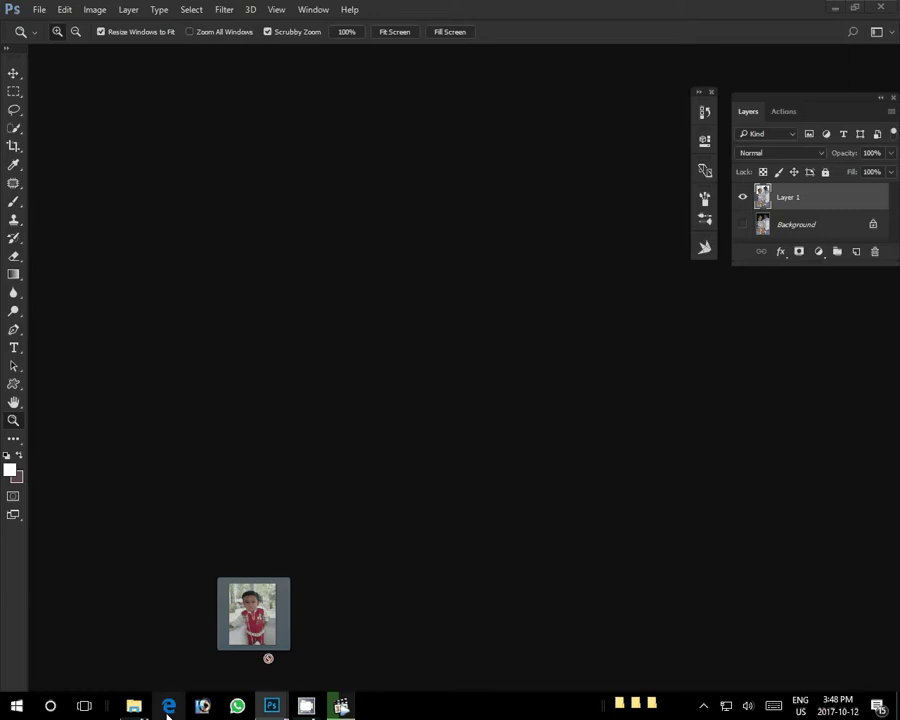
pyautogui.moveTo(268, 658)
pyautogui.mouseDown()
pyautogui.moveTo(138, 712)
pyautogui.moveTo(281, 628)
pyautogui.moveTo(785, 386)
pyautogui.mouseUp()
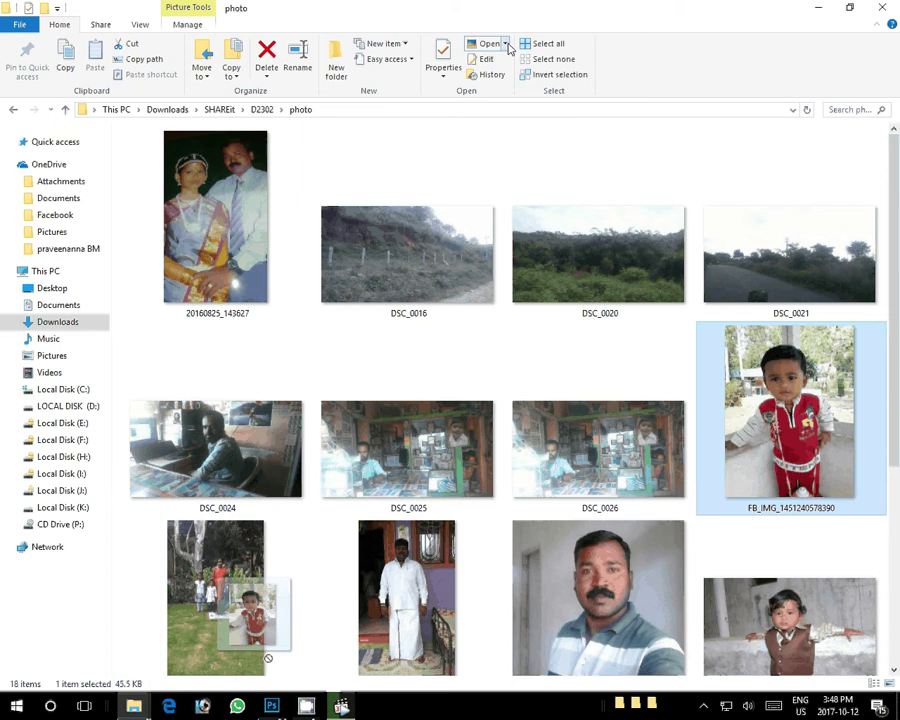
# Check the Open-with app list for the child's photo, then restore down the folder window
pyautogui.click(506, 45)
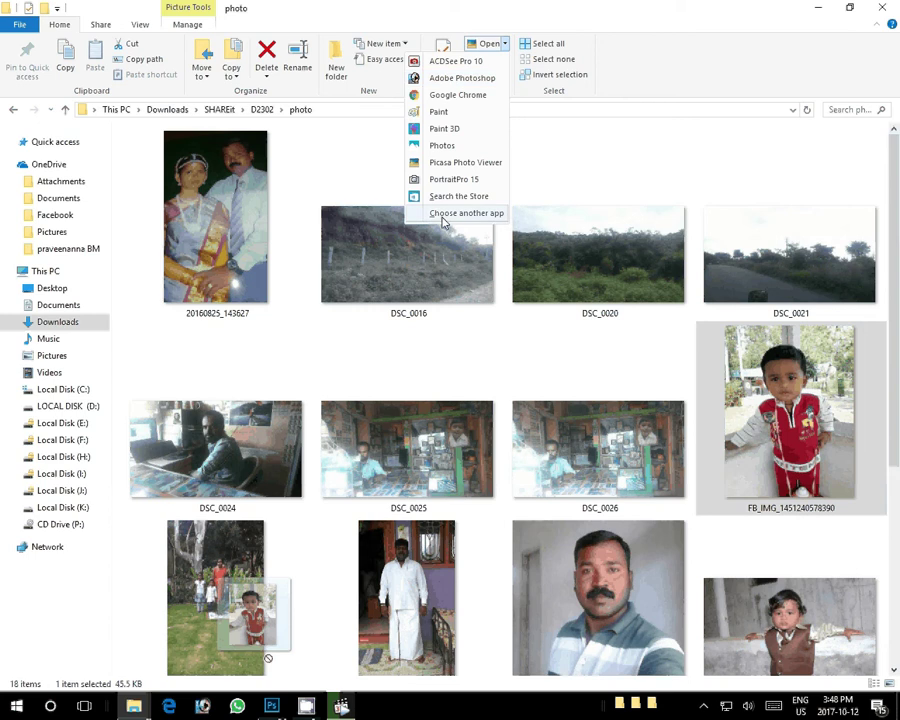
pyautogui.click(806, 455)
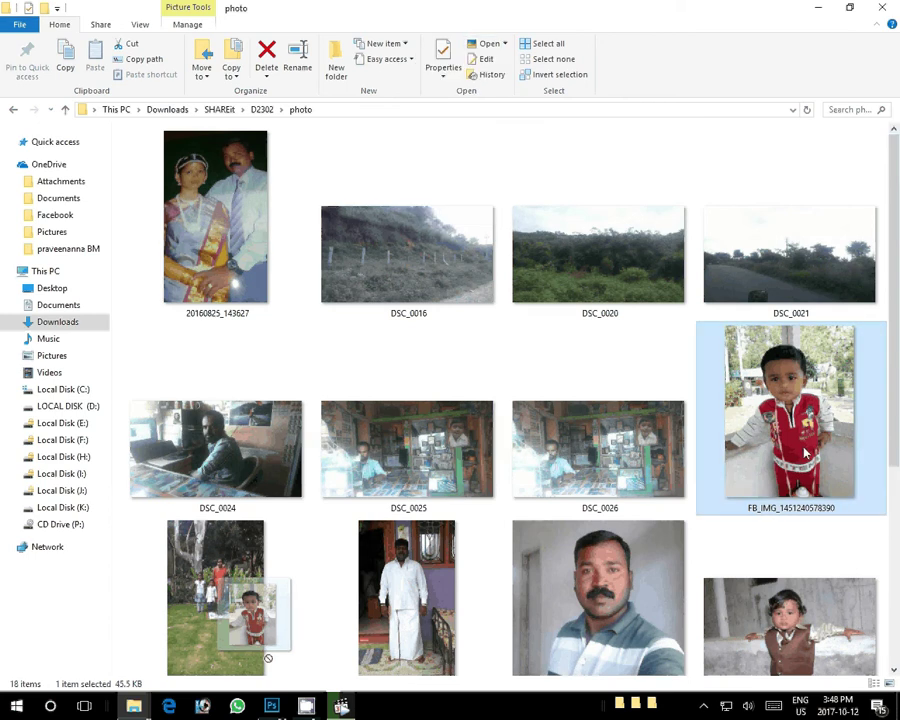
pyautogui.click(849, 7)
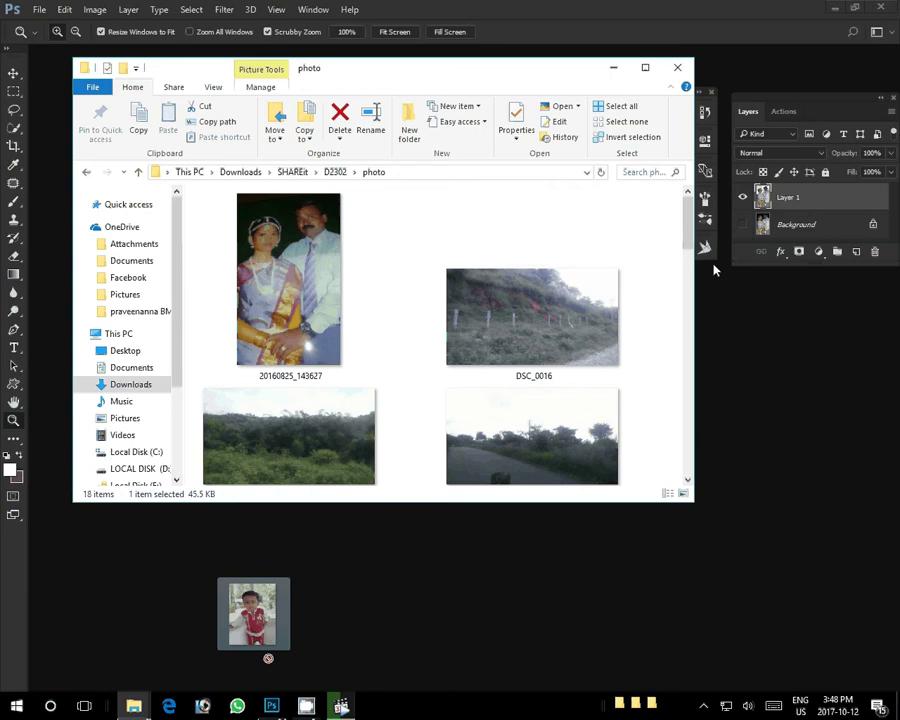
pyautogui.scroll(-3, 689, 255)
pyautogui.scroll(-2, 689, 255)
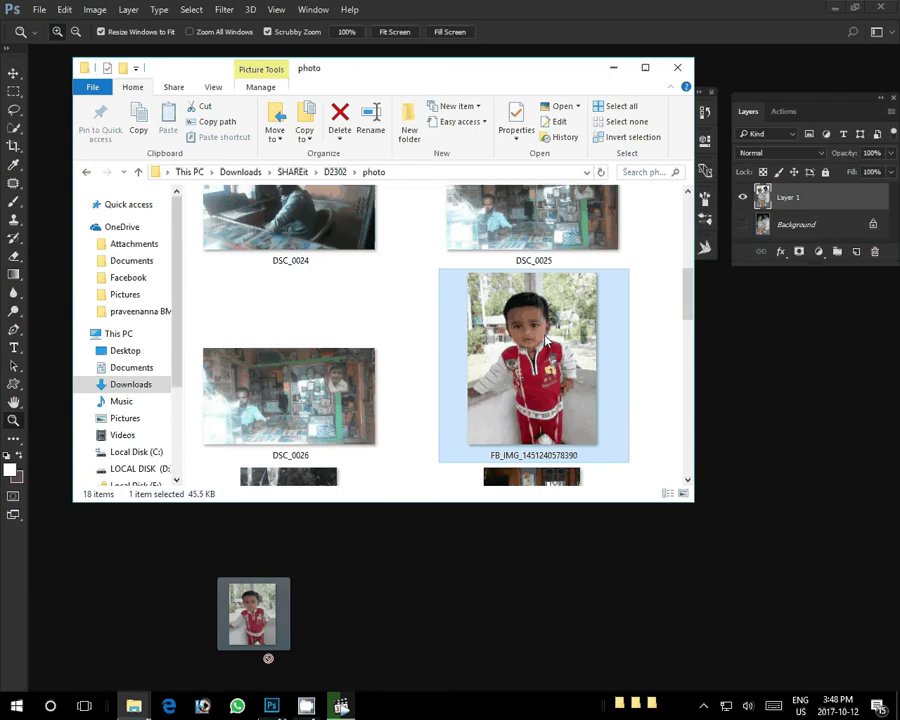
pyautogui.doubleClick(545, 340)
pyautogui.click(433, 267)
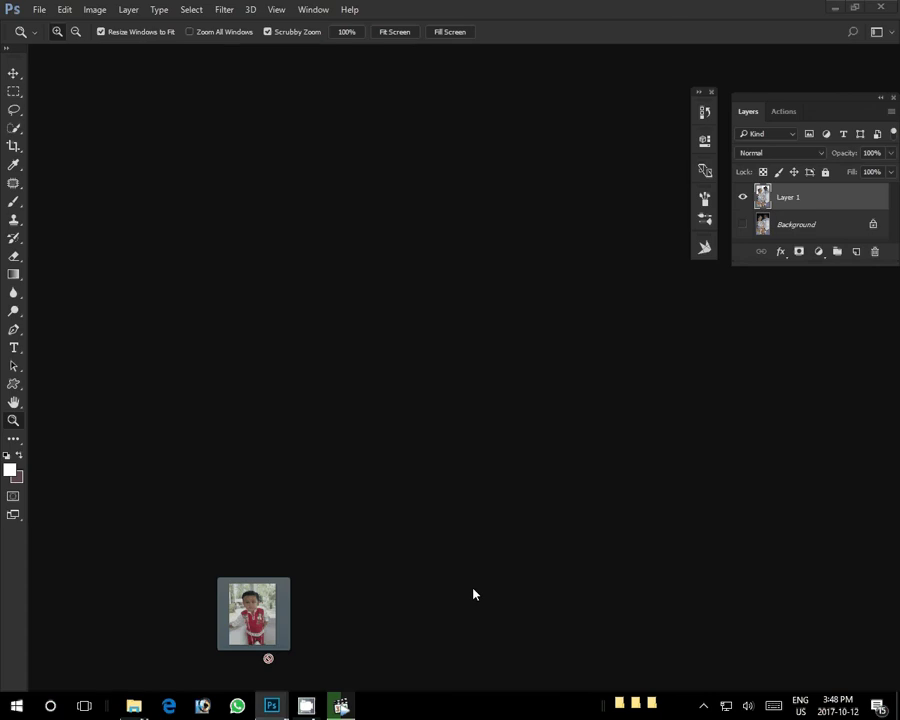
pyautogui.moveTo(271, 706)
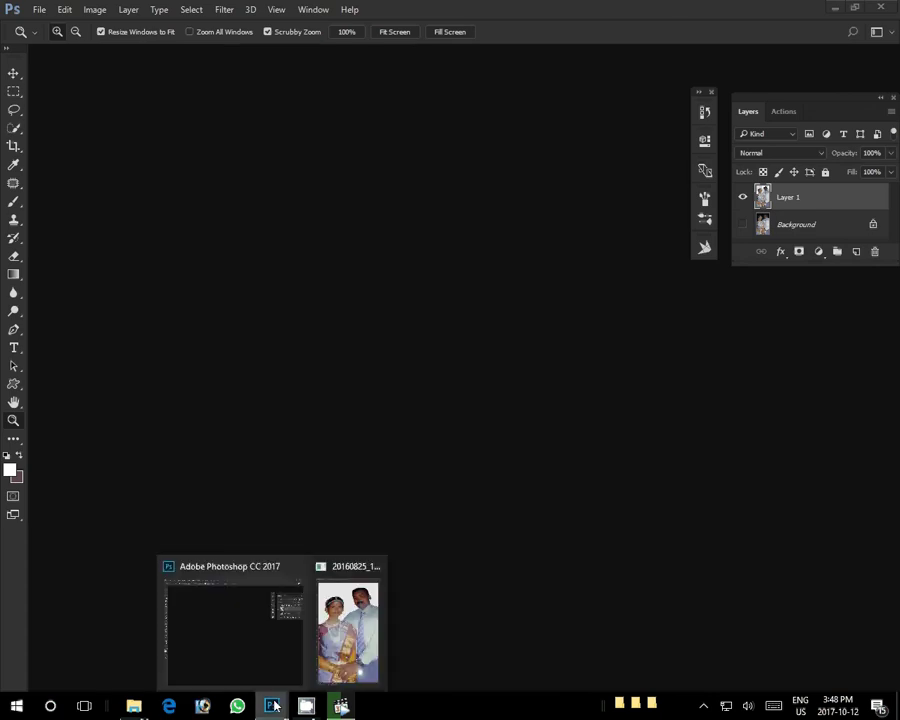
pyautogui.moveTo(275, 706)
pyautogui.mouseDown()
pyautogui.moveTo(275, 686)
pyautogui.moveTo(300, 692)
pyautogui.mouseUp()
pyautogui.moveTo(300, 692)
pyautogui.mouseDown()
pyautogui.moveTo(376, 348)
pyautogui.moveTo(299, 462)
pyautogui.mouseUp()
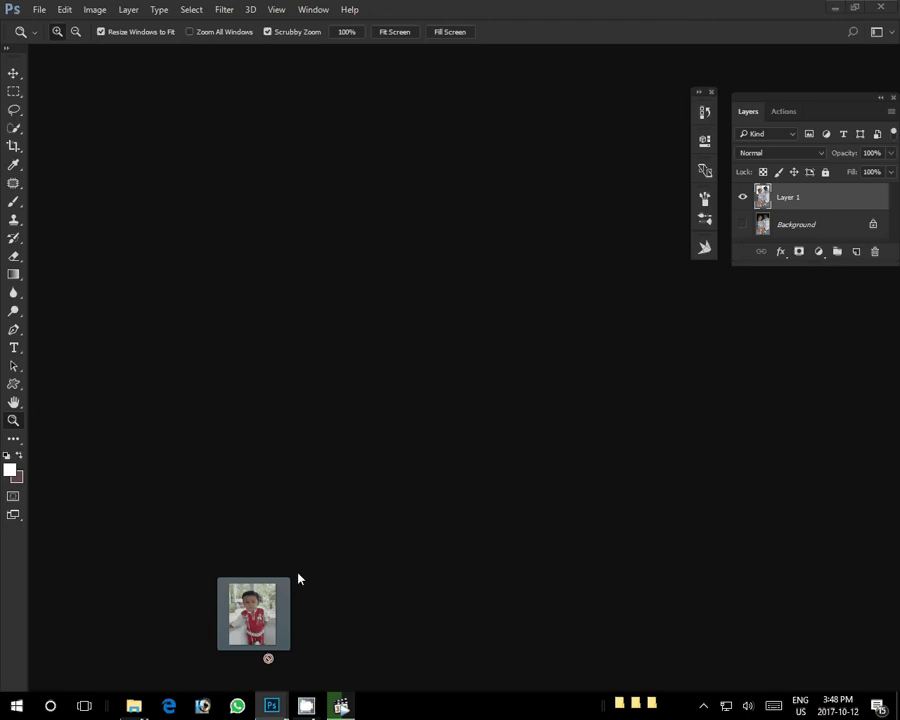
pyautogui.moveTo(298, 578)
pyautogui.mouseDown()
pyautogui.moveTo(363, 651)
pyautogui.moveTo(275, 708)
pyautogui.mouseUp()
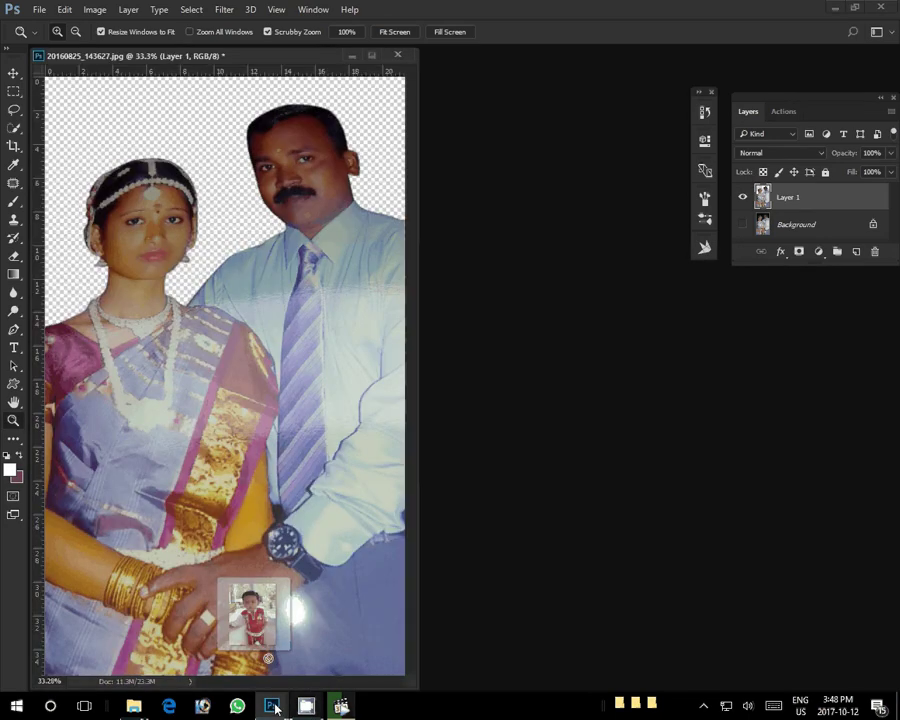
# Save the couple cutout as 20160825_143627.psd with Maximize Compatibility, then close the document
pyautogui.click(35, 14)
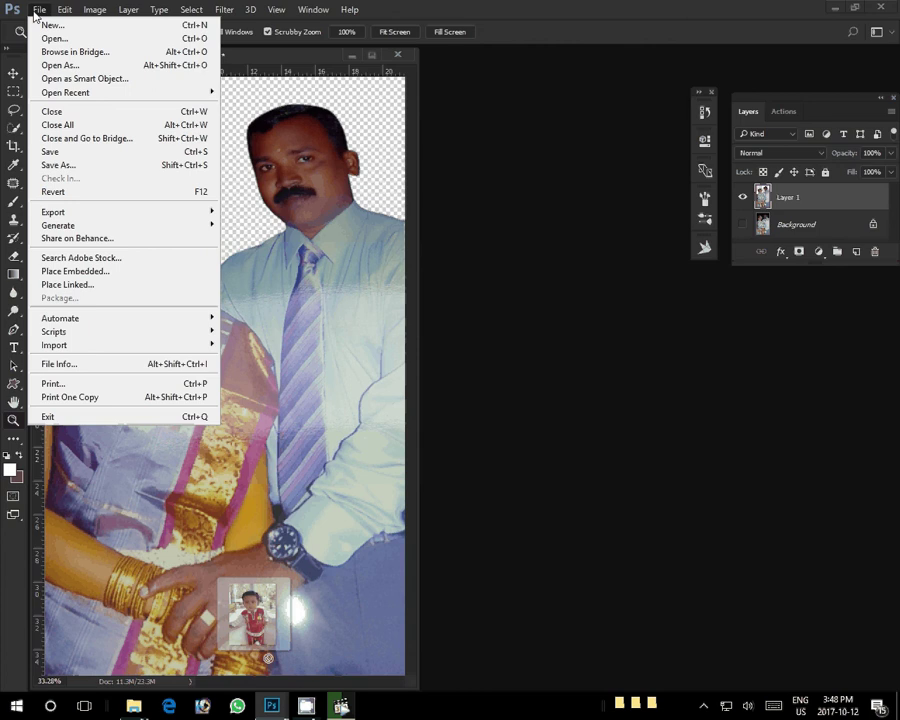
pyautogui.press('Escape')
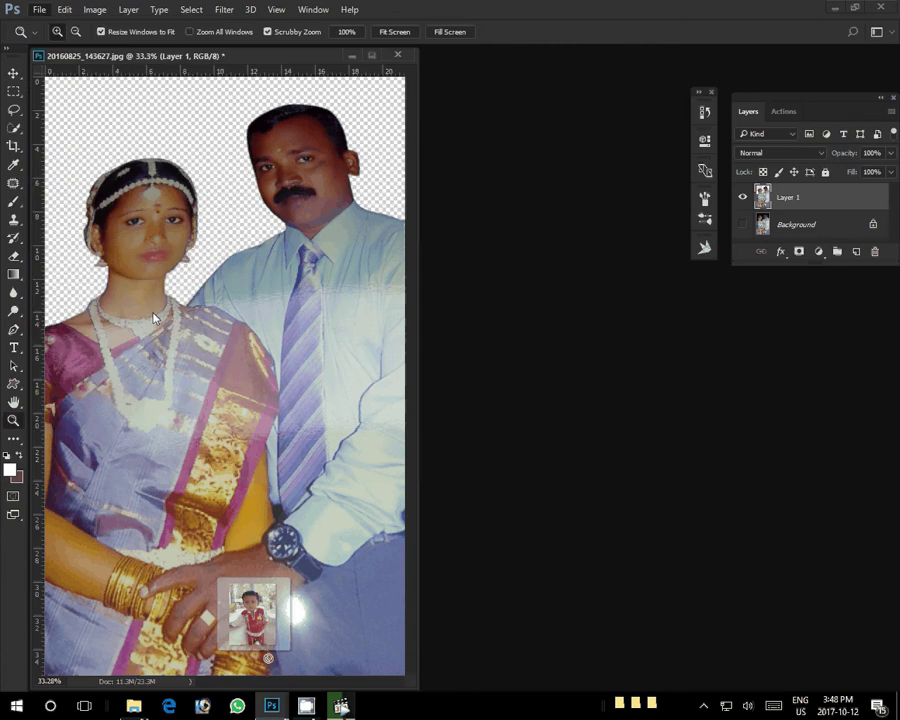
pyautogui.hotkey('ctrl', 'shift', 's')
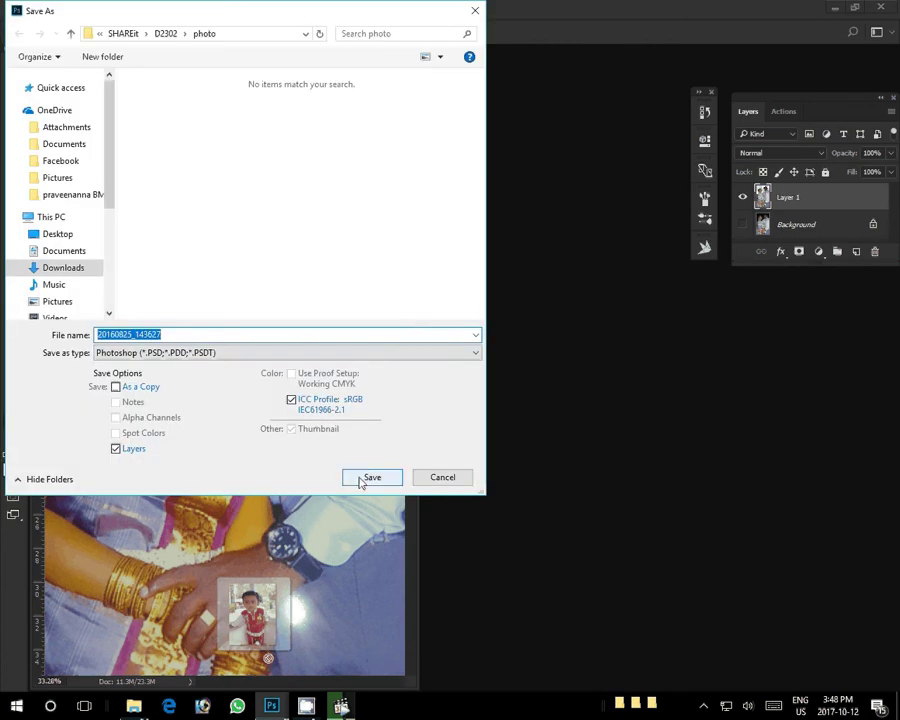
pyautogui.click(361, 478)
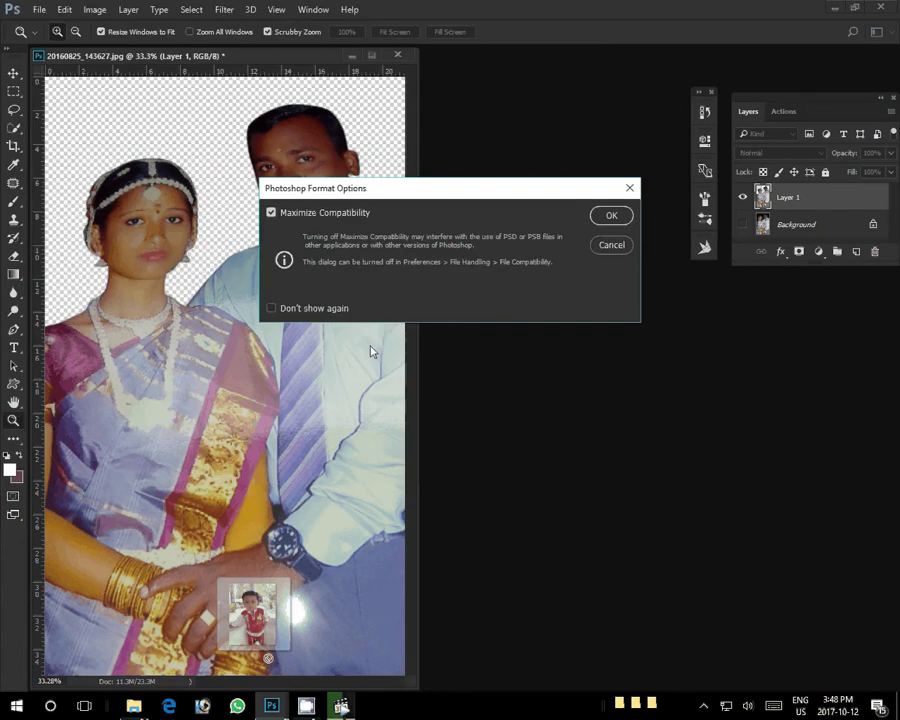
pyautogui.click(614, 217)
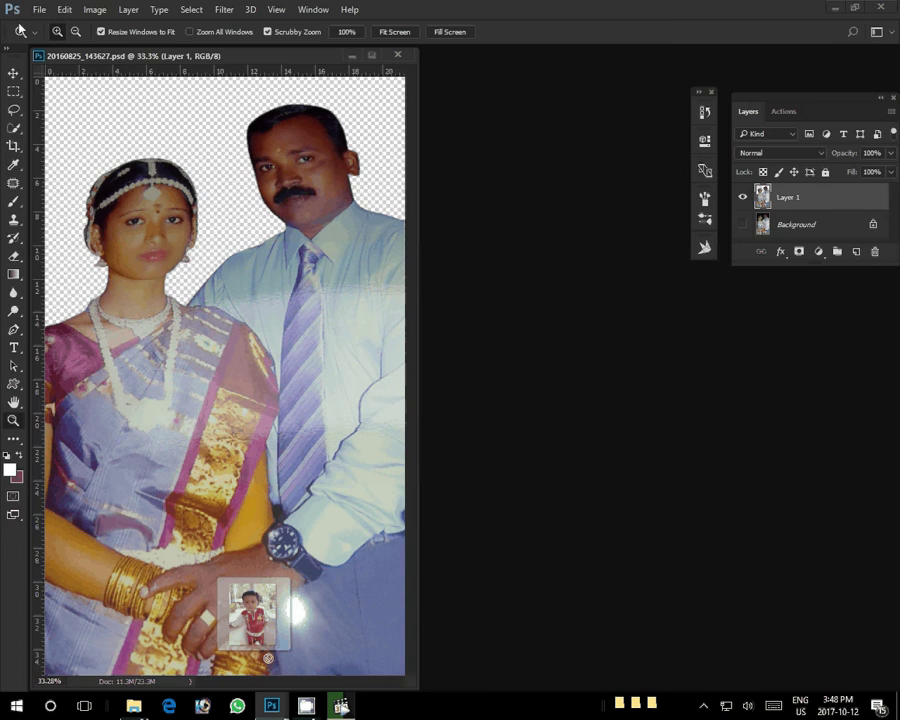
pyautogui.click(39, 9)
pyautogui.hotkey('ctrl', 'w')
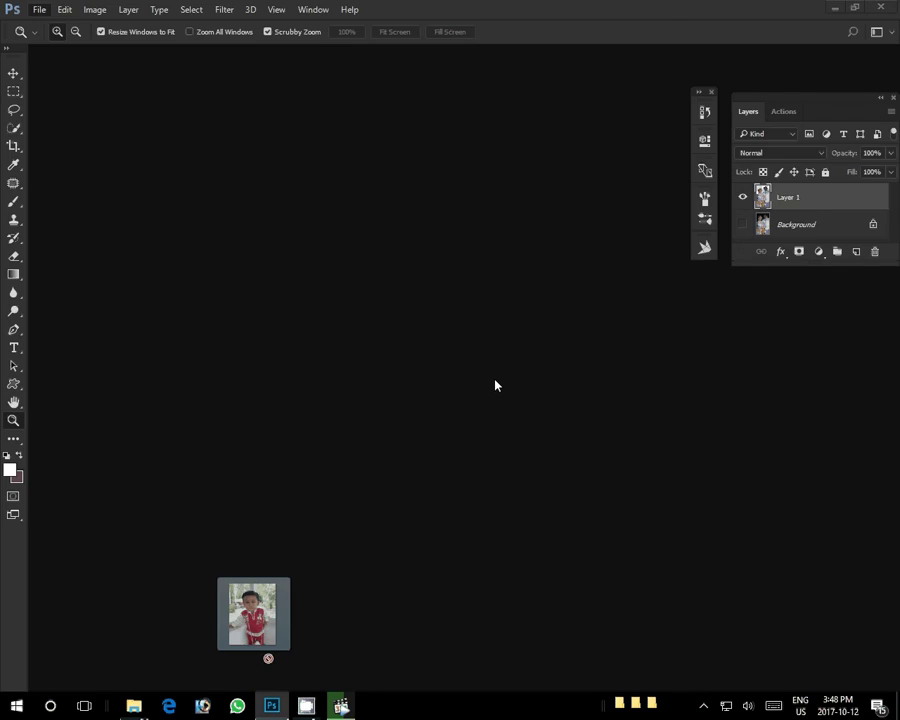
# Quit Photoshop, select IMG_20170415_153541_HDR in the folder, then return to Photoshop 7's child photo
pyautogui.hotkey('ctrl', 'q')
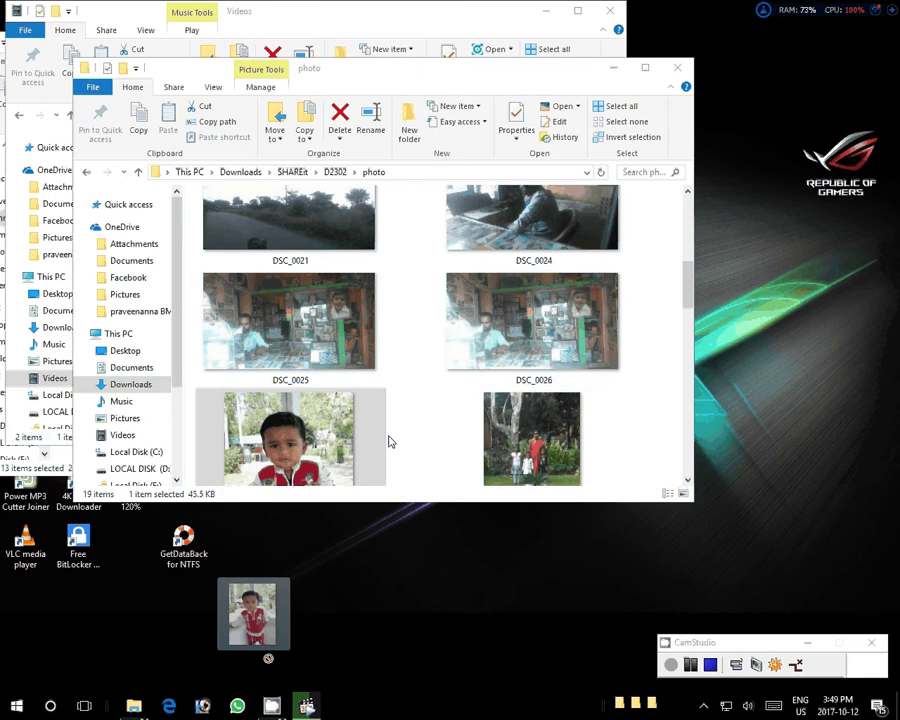
pyautogui.press('Right')
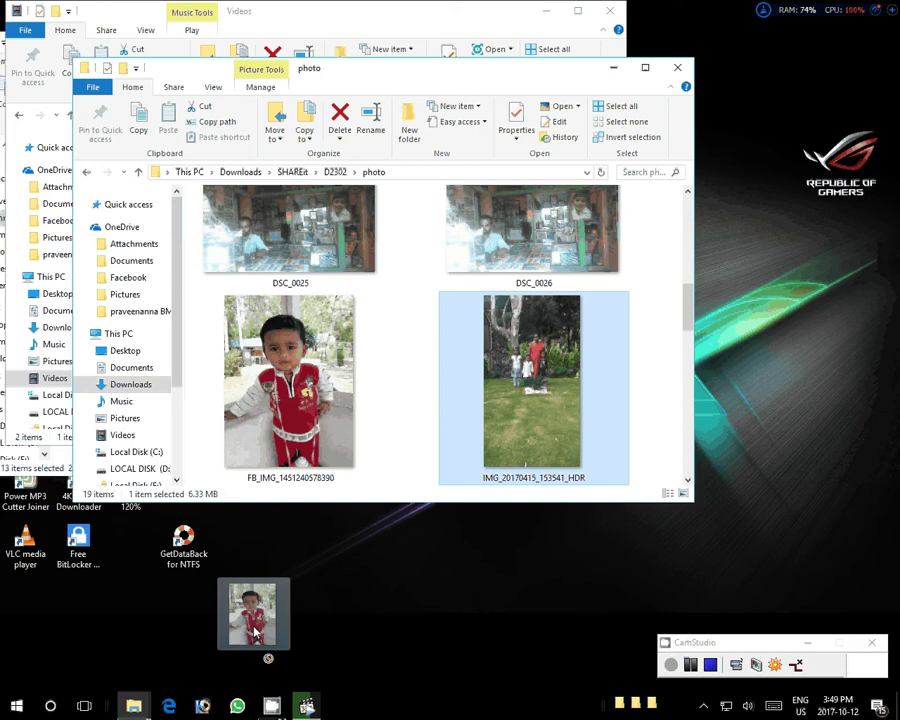
pyautogui.click(440, 634)
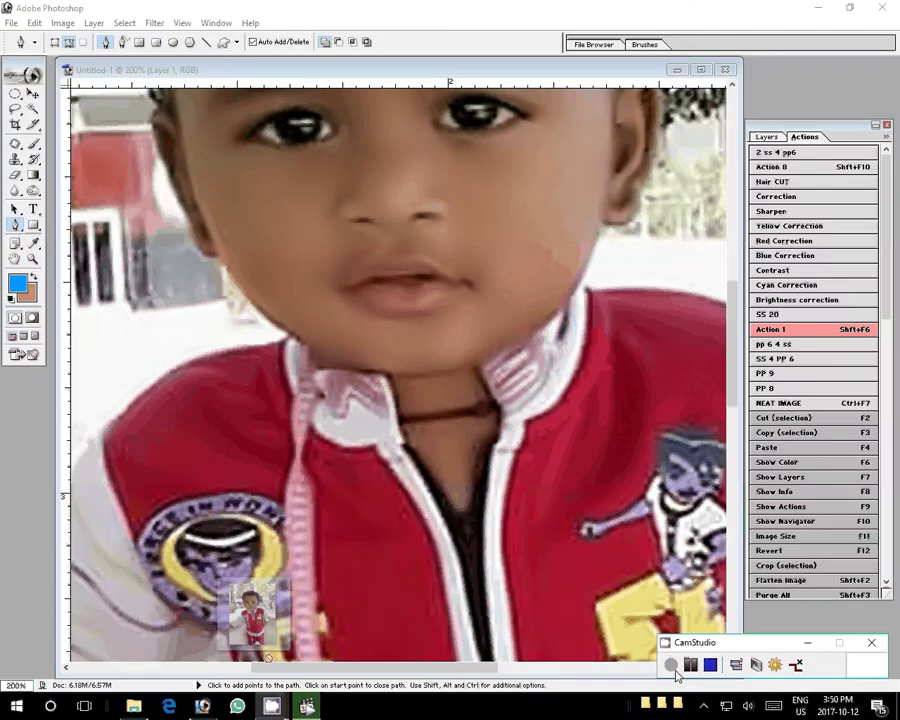
# Start the Pen path at the boy's shoulder and trace up past the collar along his cheek and face edge
pyautogui.click(125, 407)
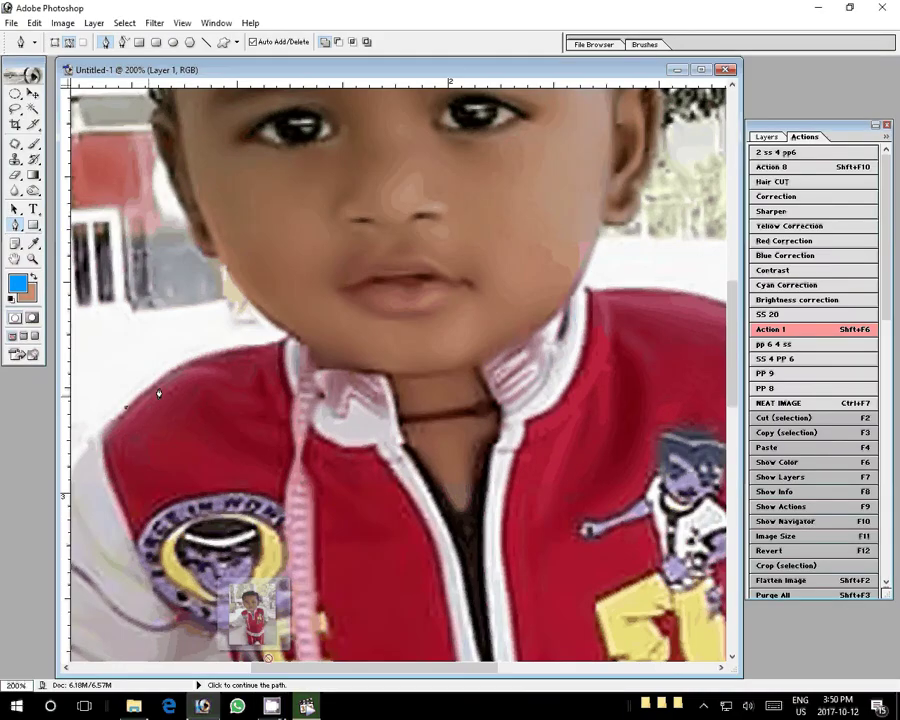
pyautogui.click(290, 339)
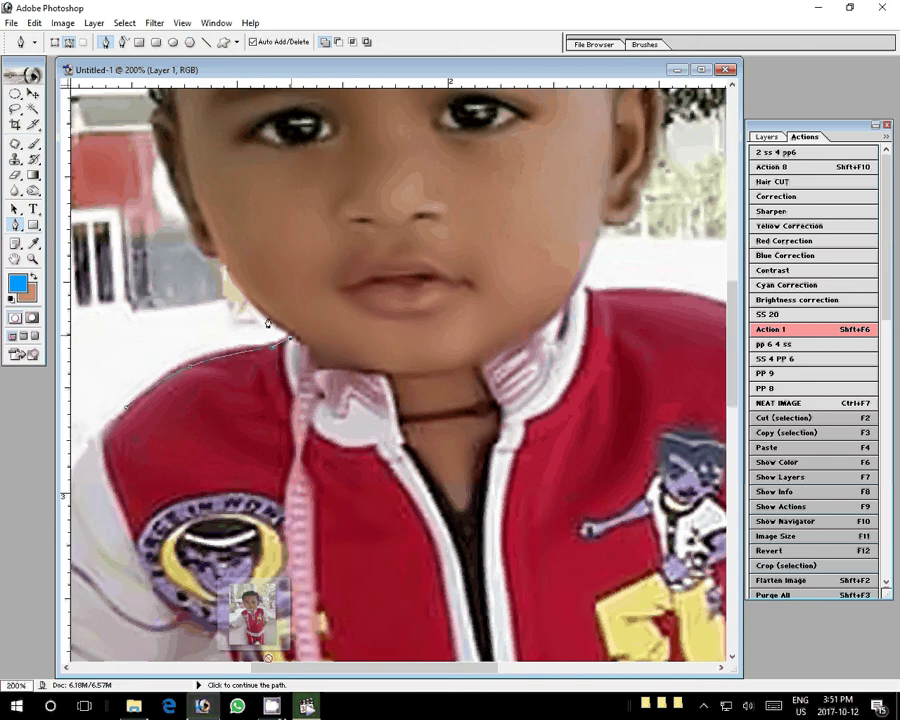
pyautogui.click(224, 265)
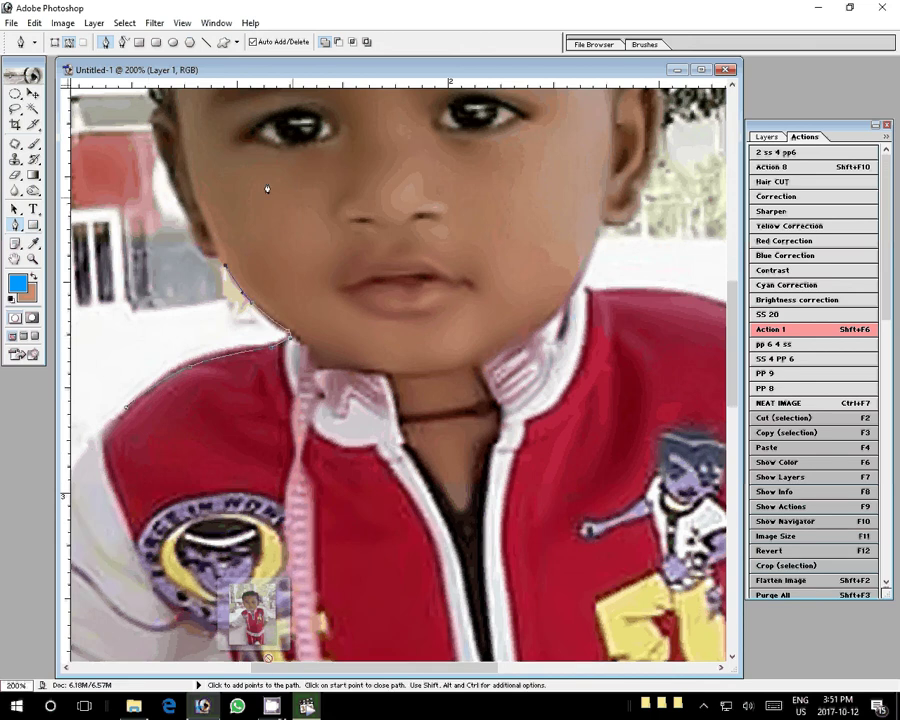
pyautogui.moveTo(192, 231); pyautogui.dragTo(308, 388)
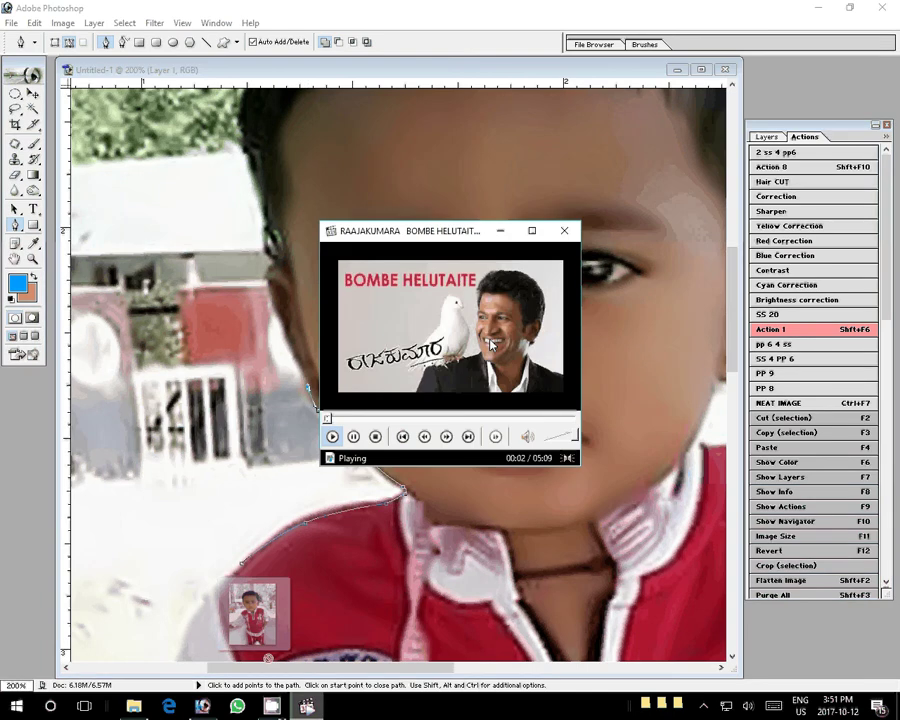
pyautogui.click(647, 308)
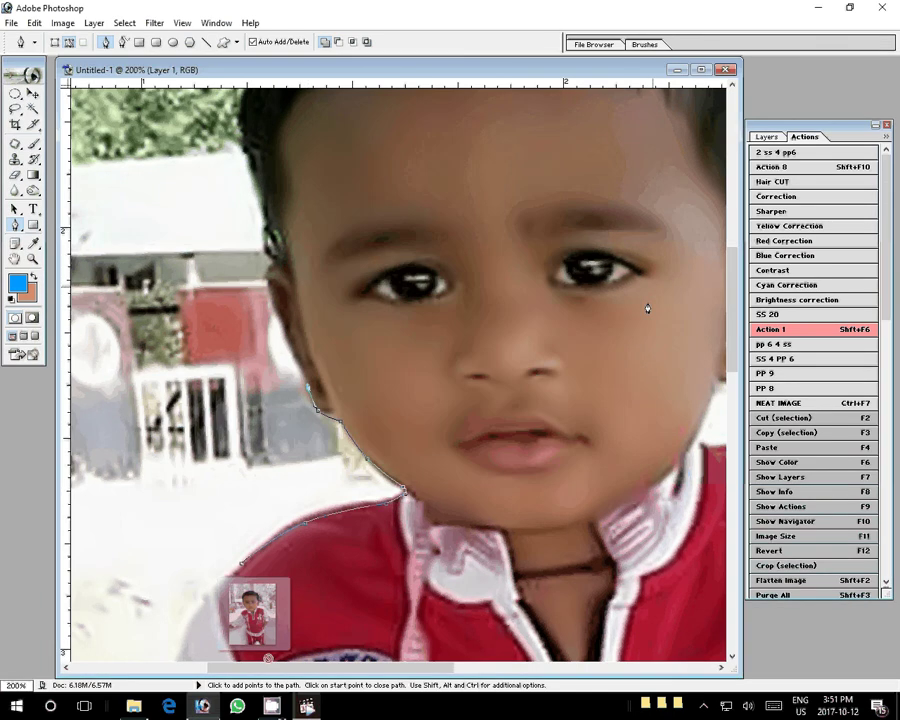
pyautogui.click(267, 288)
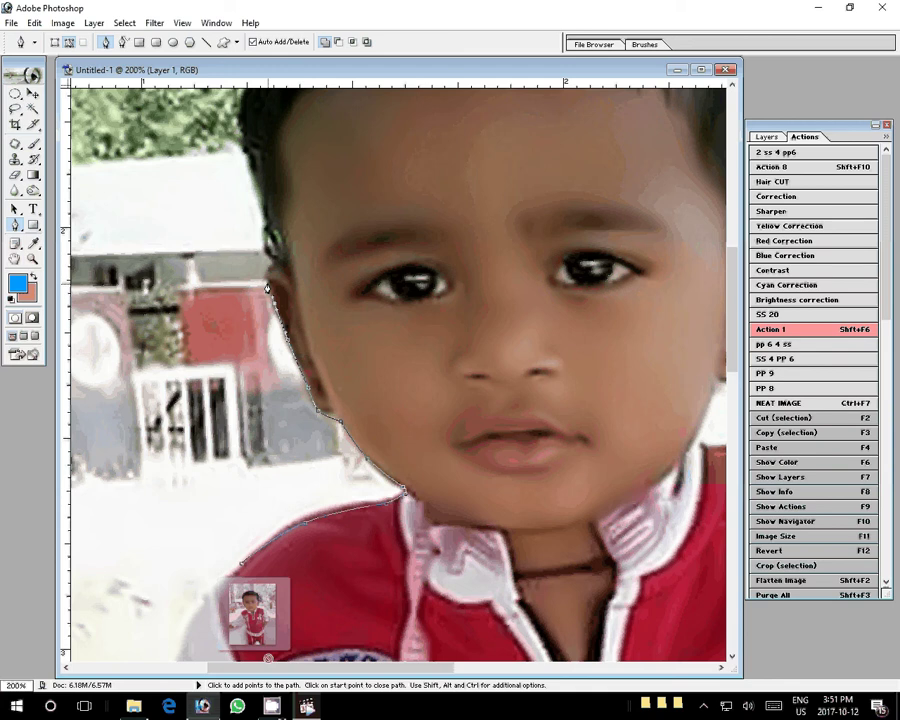
# Curve the path up the hair edge, over the top of his head, ending at the ear
pyautogui.moveTo(267, 288); pyautogui.dragTo(244, 365)
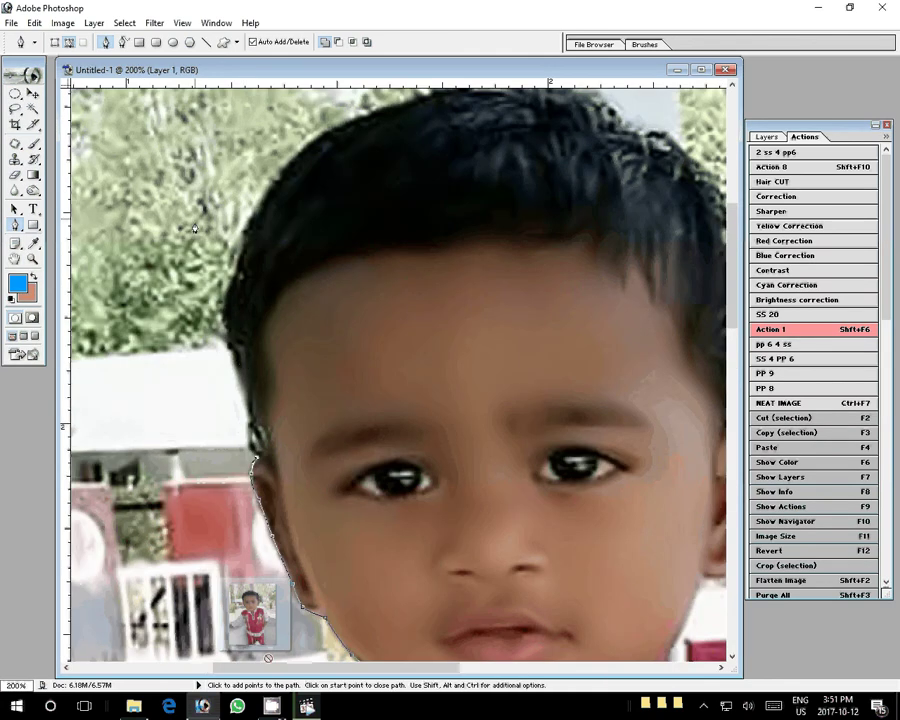
pyautogui.moveTo(232, 300); pyautogui.dragTo(236, 252)
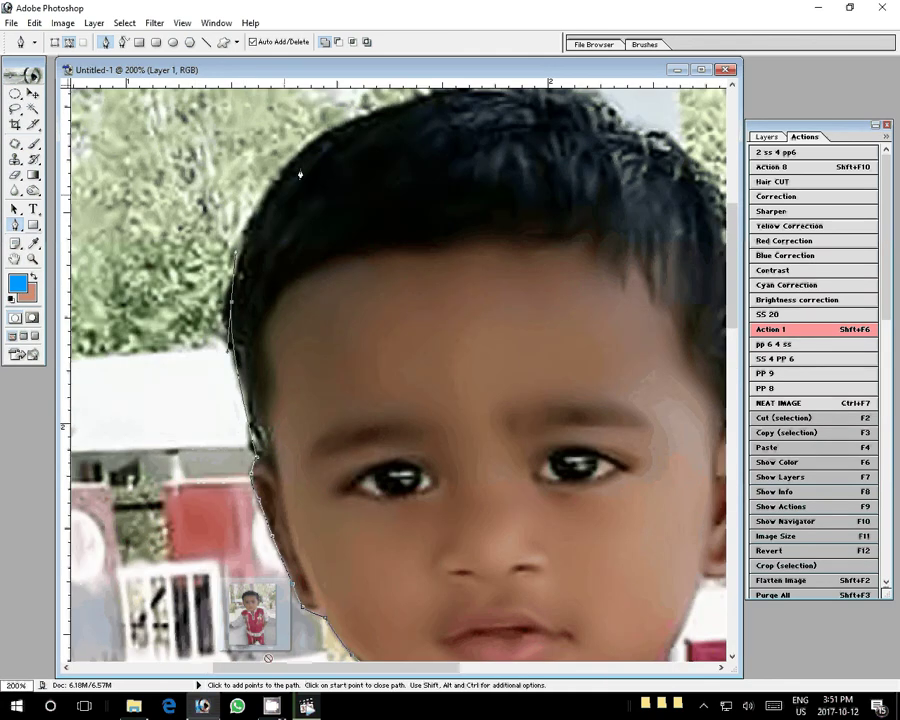
pyautogui.moveTo(323, 135); pyautogui.dragTo(364, 113)
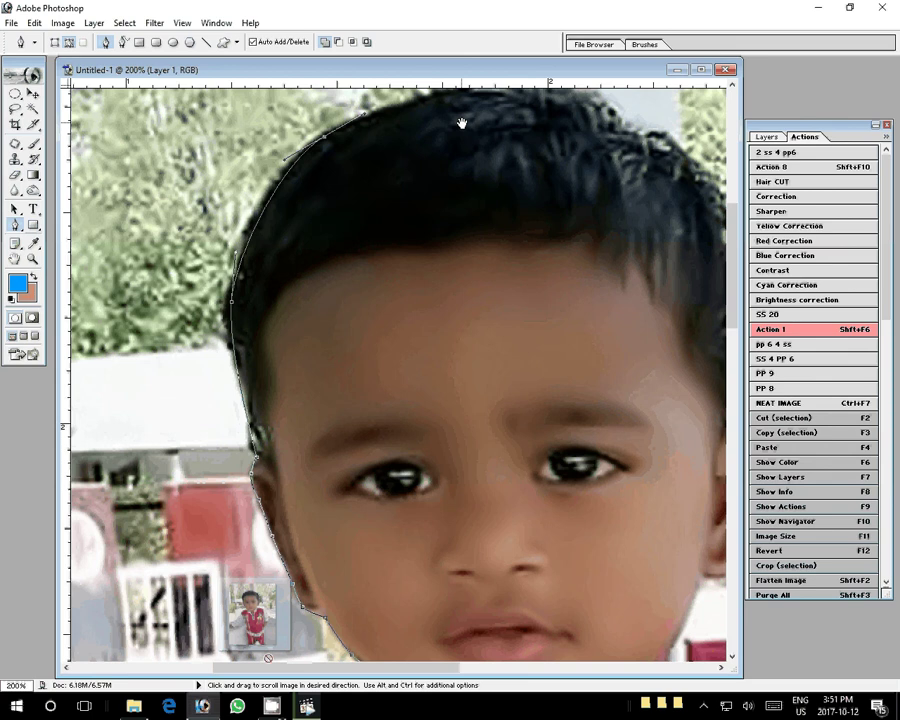
pyautogui.moveTo(461, 122); pyautogui.dragTo(301, 192)
pyautogui.moveTo(440, 176); pyautogui.dragTo(503, 212)
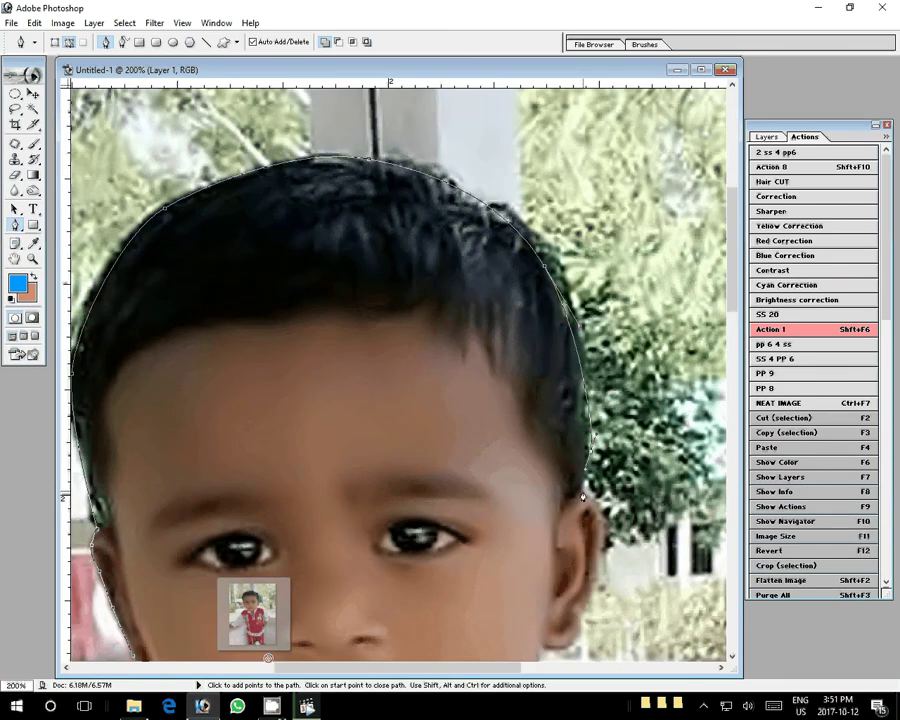
pyautogui.click(582, 496)
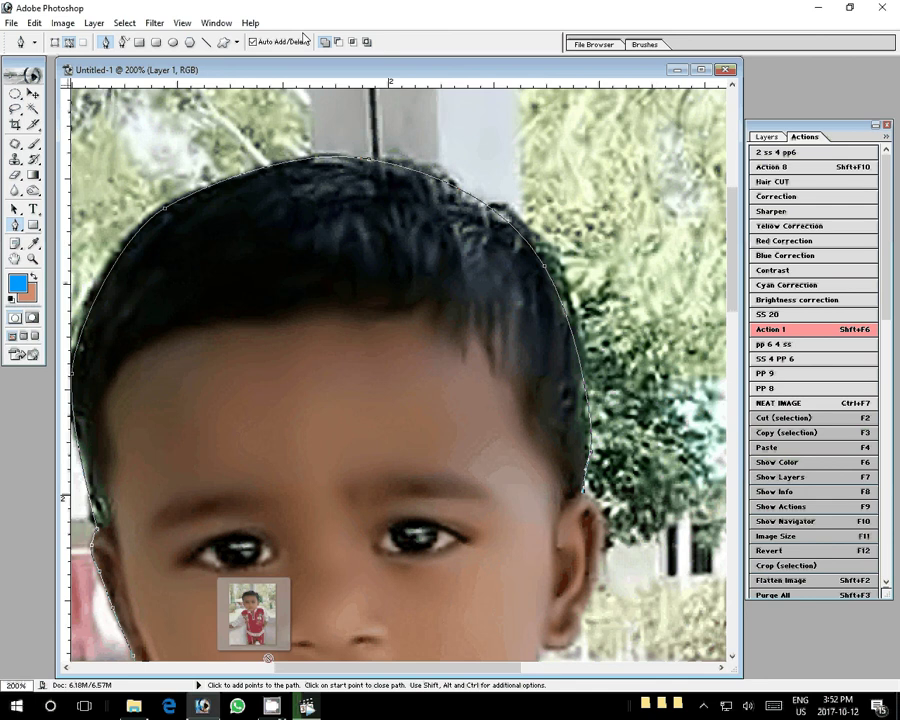
# Continue the path around the ear, along the shoulder line and over the top of the sleeve
pyautogui.moveTo(472, 489); pyautogui.dragTo(287, 217)
pyautogui.click(410, 240)
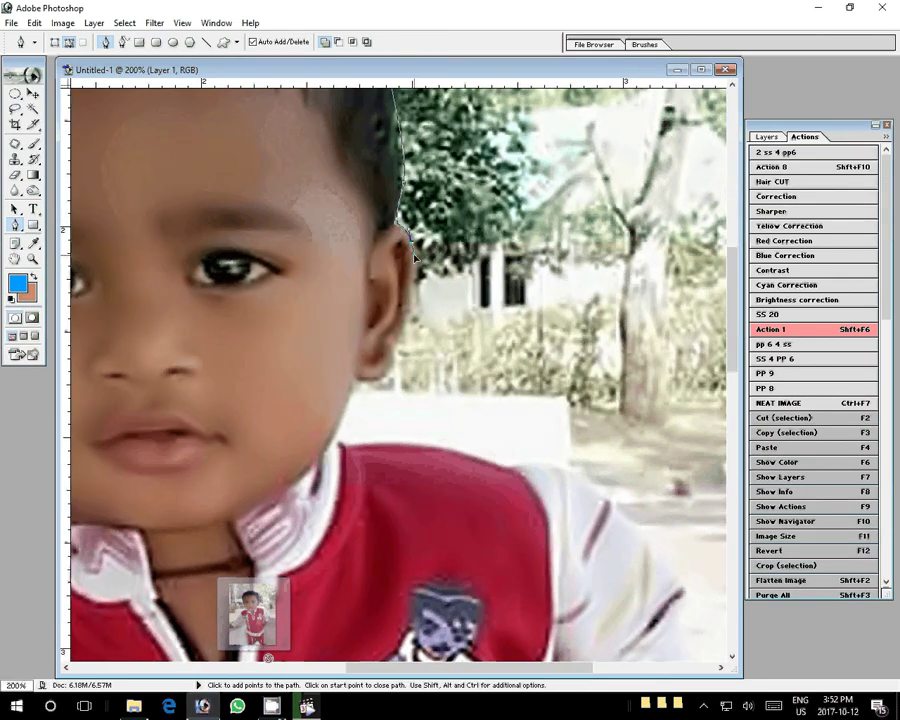
pyautogui.click(386, 376)
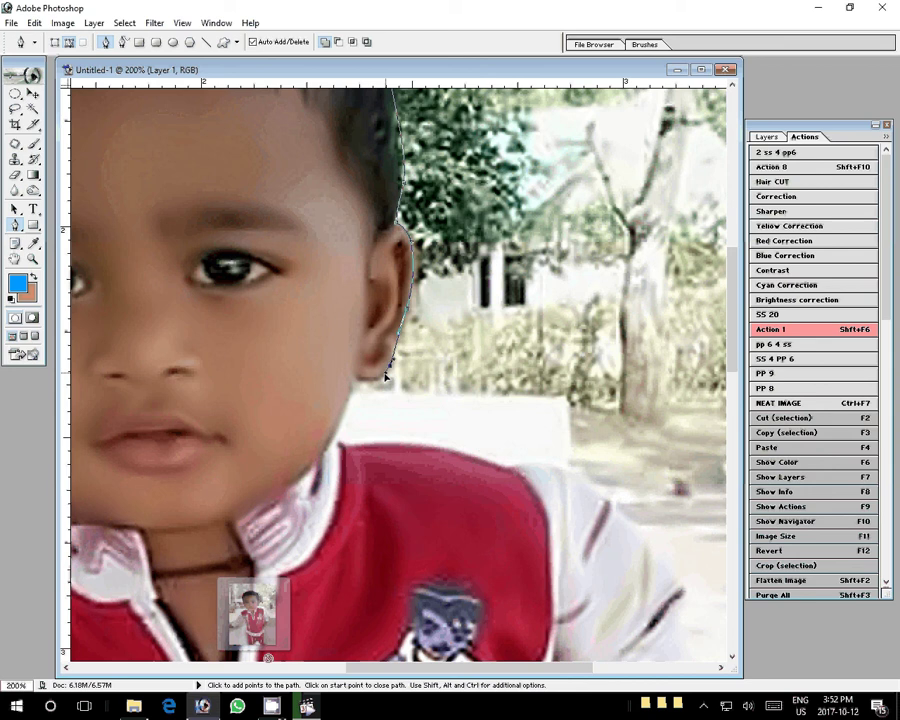
pyautogui.moveTo(370, 416)
pyautogui.mouseDown()
pyautogui.moveTo(425, 246)
pyautogui.moveTo(472, 272)
pyautogui.mouseUp()
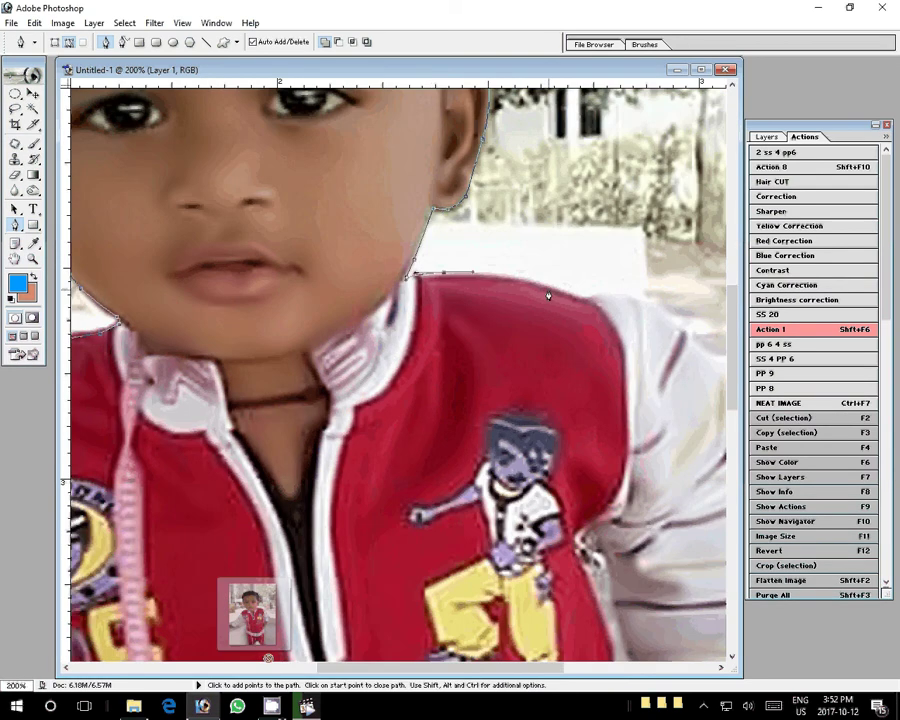
pyautogui.click(643, 300)
pyautogui.moveTo(643, 300); pyautogui.dragTo(400, 195)
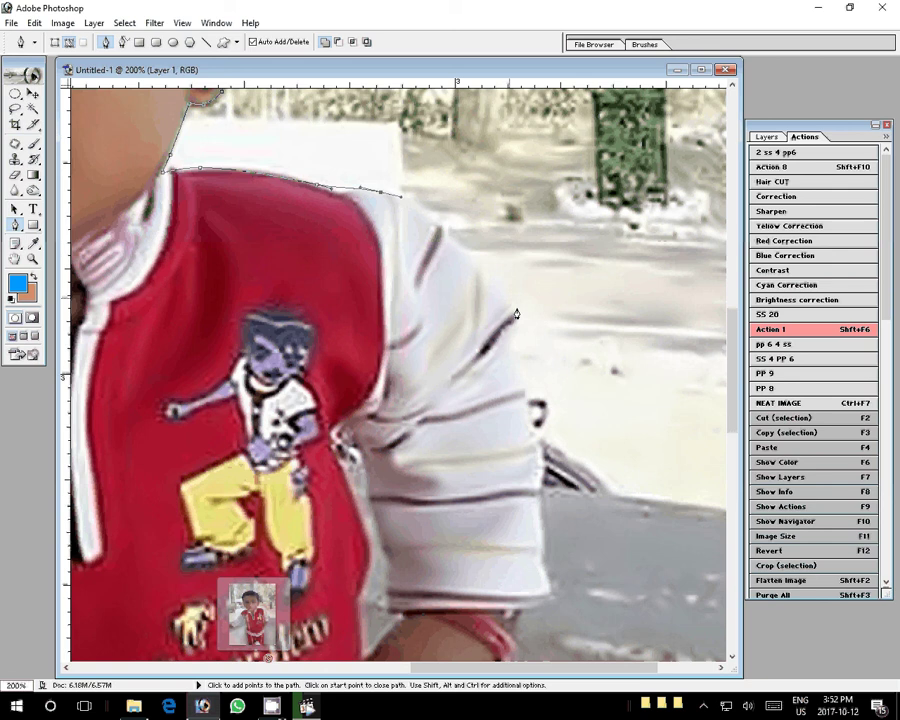
pyautogui.moveTo(510, 313); pyautogui.dragTo(522, 358)
# Run the path down the sleeve to the cuff and wrist, around the hand to the waist
pyautogui.click(548, 592)
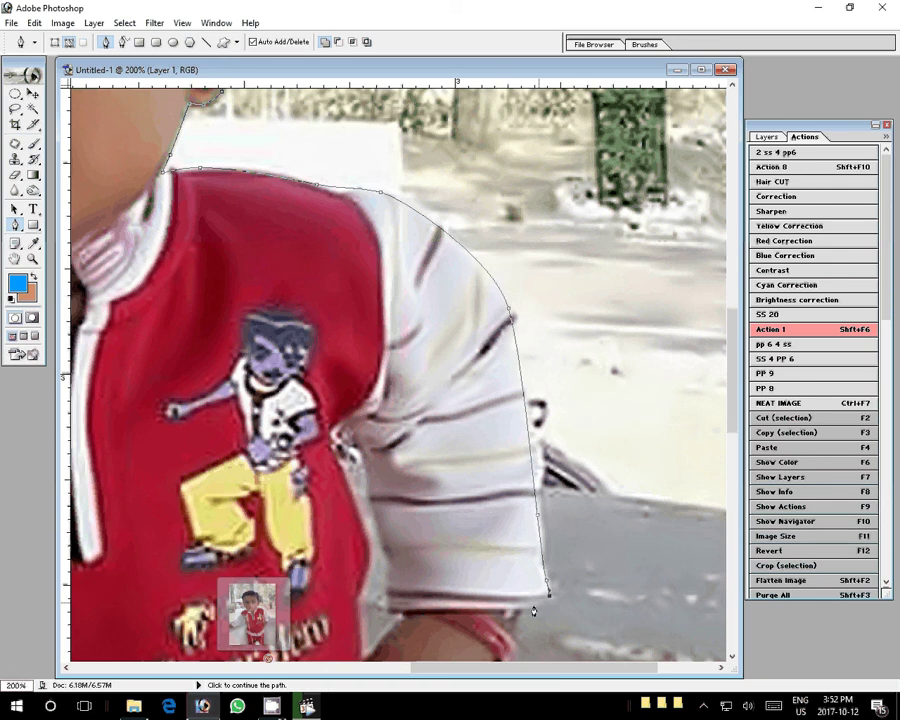
pyautogui.click(522, 604)
pyautogui.moveTo(522, 604); pyautogui.dragTo(557, 190)
pyautogui.click(526, 268)
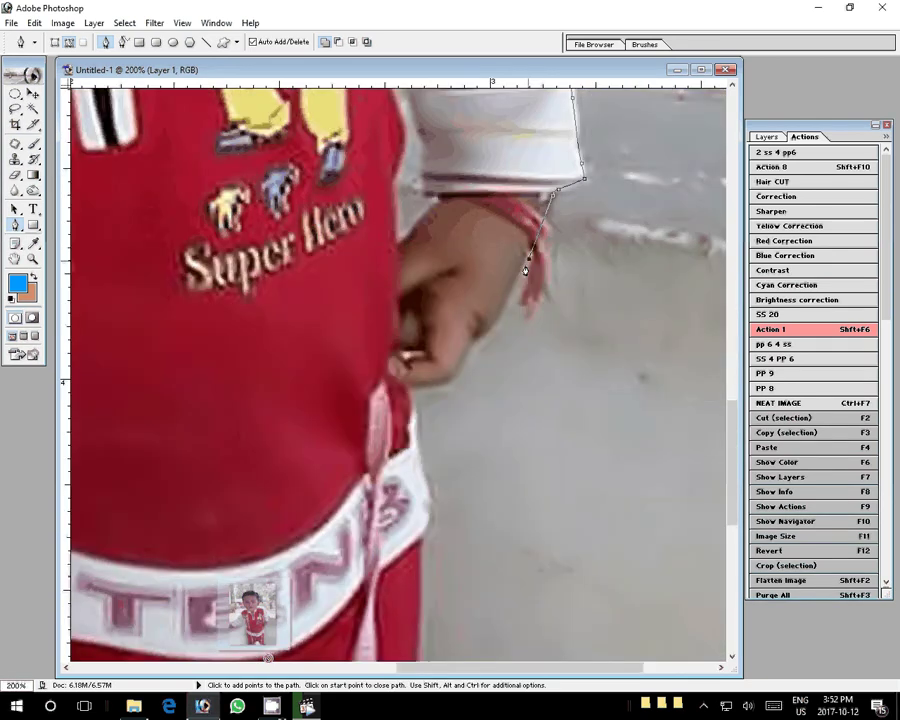
pyautogui.moveTo(477, 345); pyautogui.dragTo(446, 379)
pyautogui.click(412, 401)
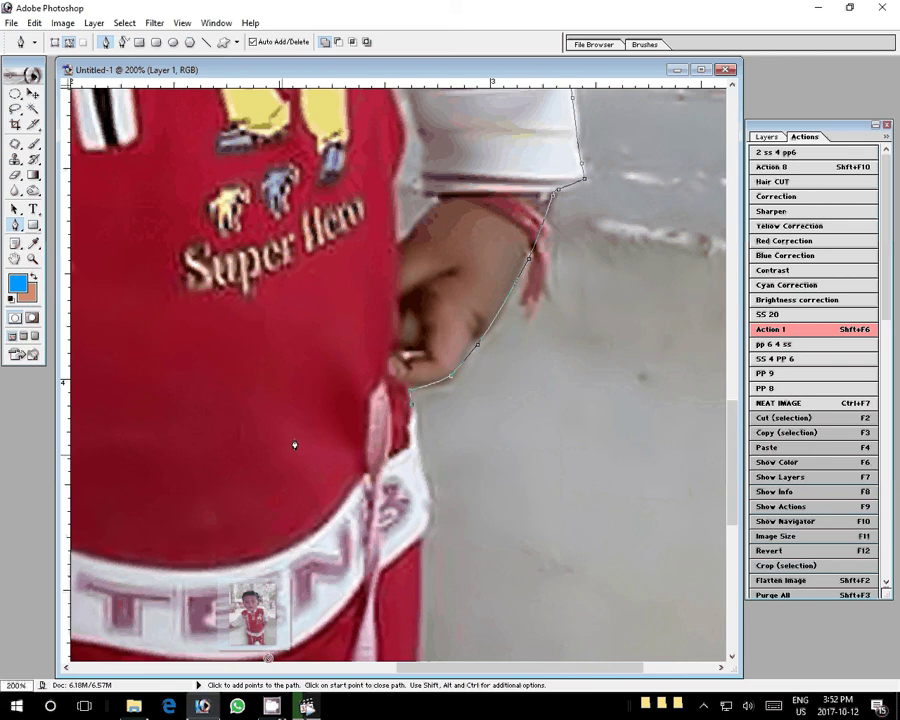